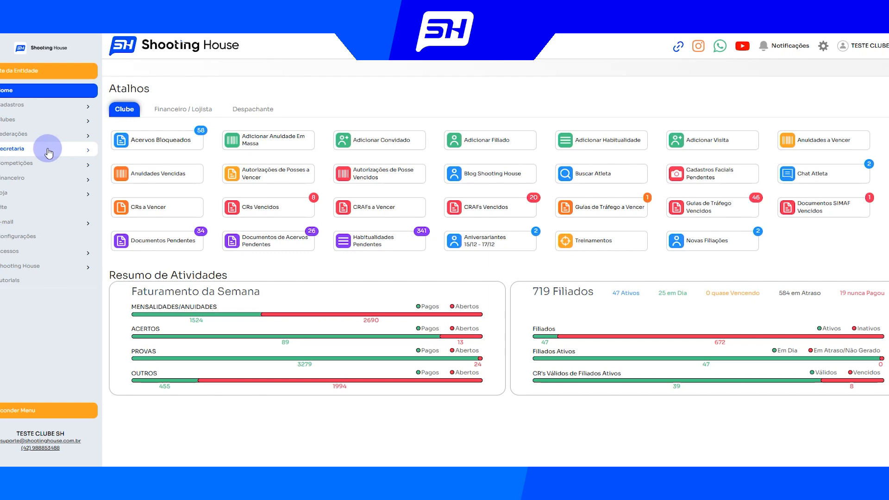
# Open the Secretaria document types (Tipos de Documentos) and start creating a new document
pyautogui.click(48, 152)
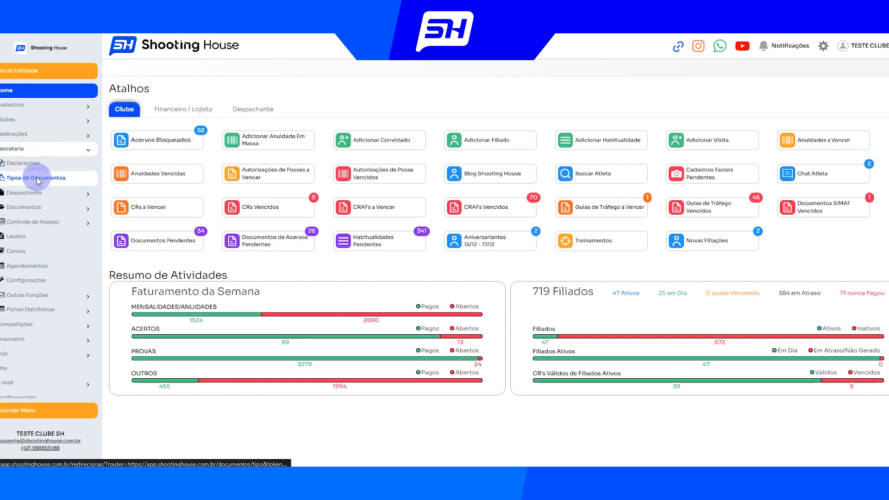
pyautogui.click(44, 180)
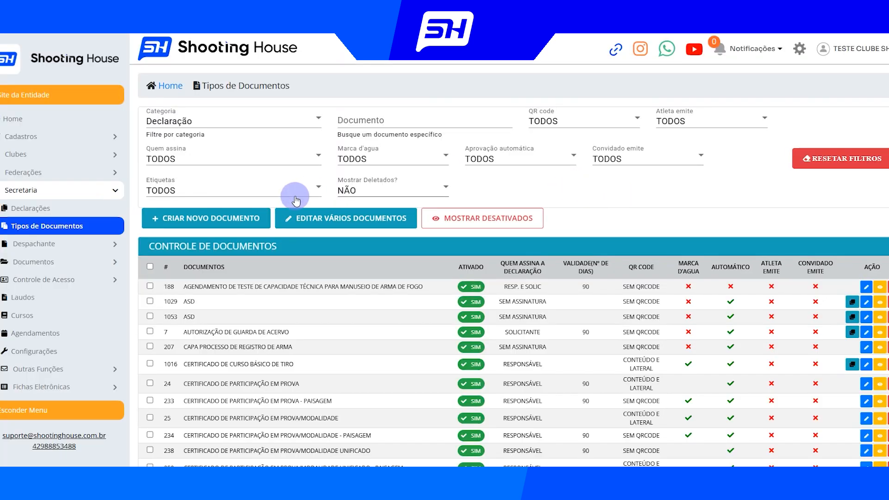
pyautogui.click(218, 225)
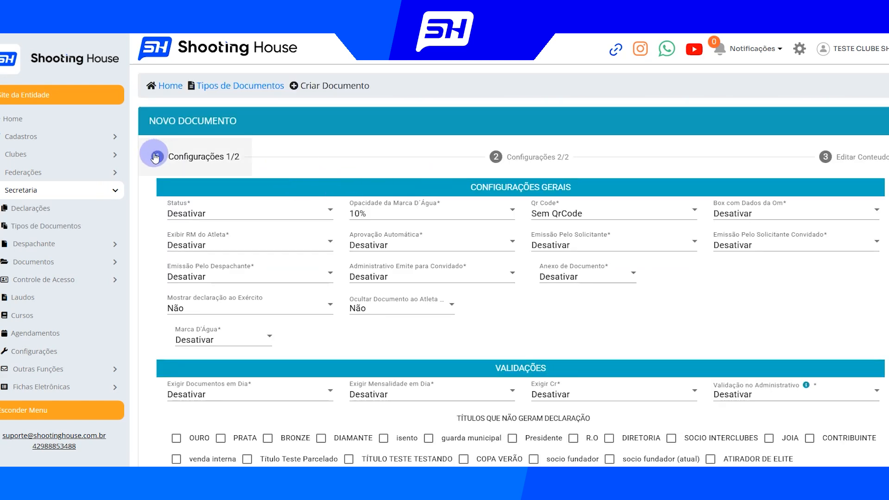
# In the general settings, set Status to Ativar, Qr Code to QrCode Somente Conteúdo and Aprovação Automática to Ativar
pyautogui.click(238, 217)
pyautogui.click(194, 237)
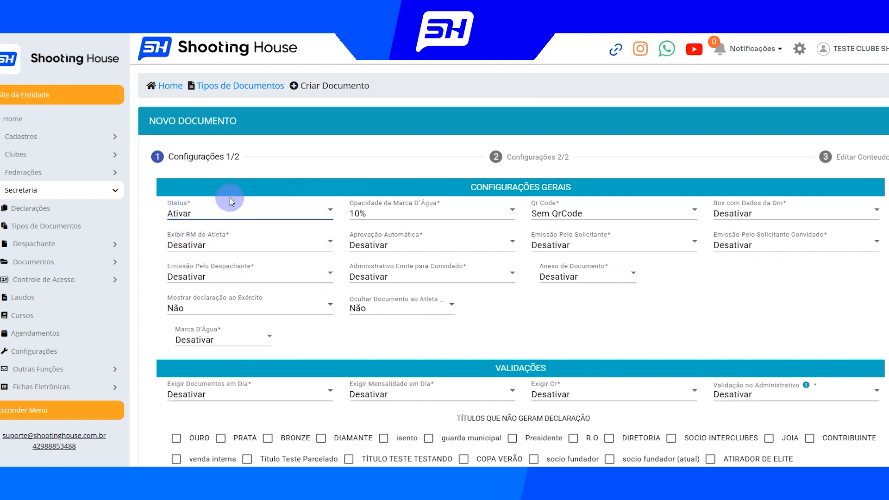
pyautogui.click(607, 214)
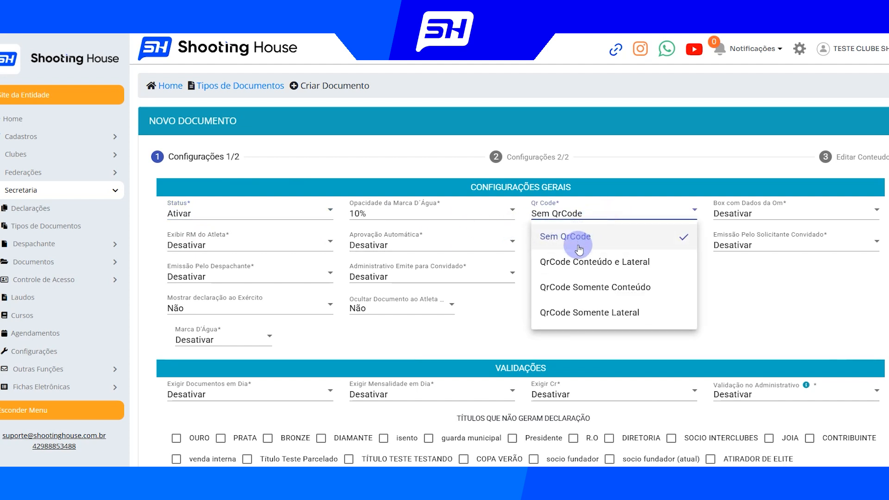
pyautogui.click(588, 292)
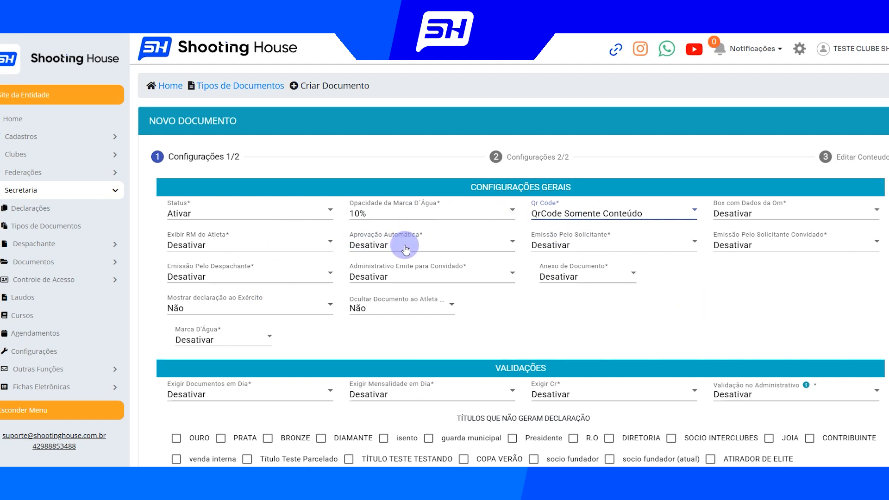
pyautogui.click(393, 252)
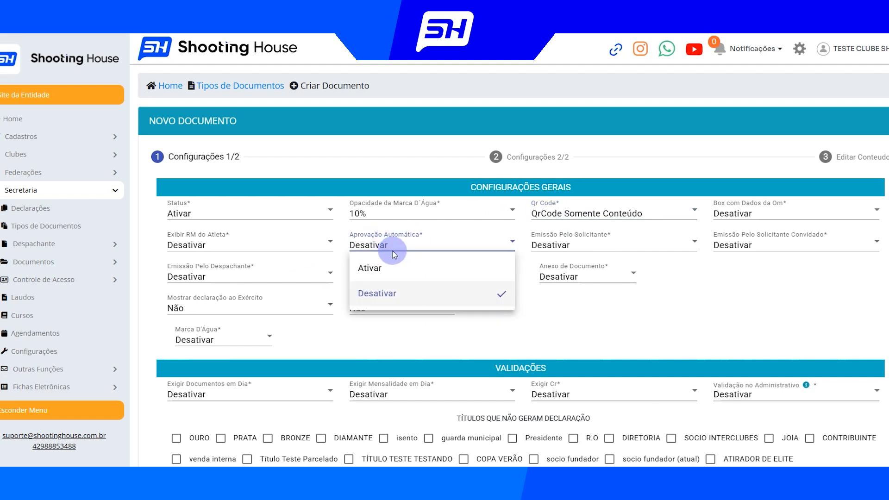
pyautogui.click(376, 266)
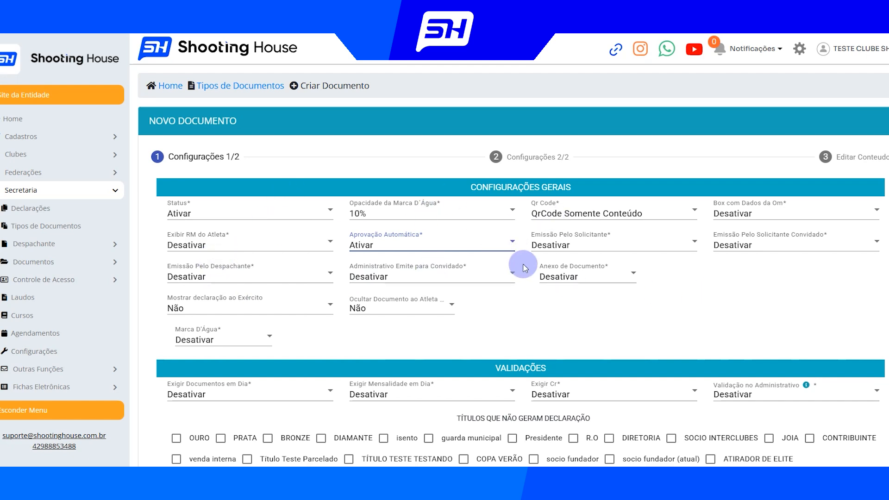
# Set the Logo option in the header settings to Exibir Padrão
pyautogui.scroll(-1, 530, 260)
pyautogui.scroll(-3, 569, 162)
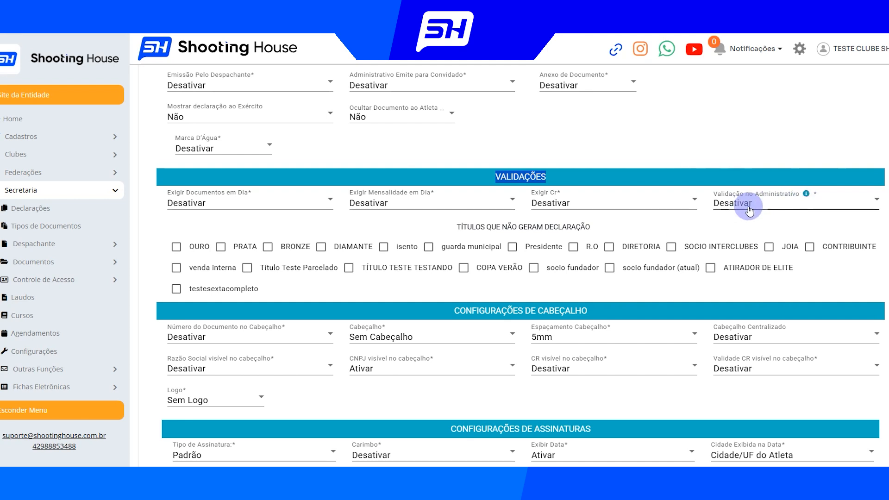
pyautogui.moveTo(453, 226); pyautogui.dragTo(598, 230)
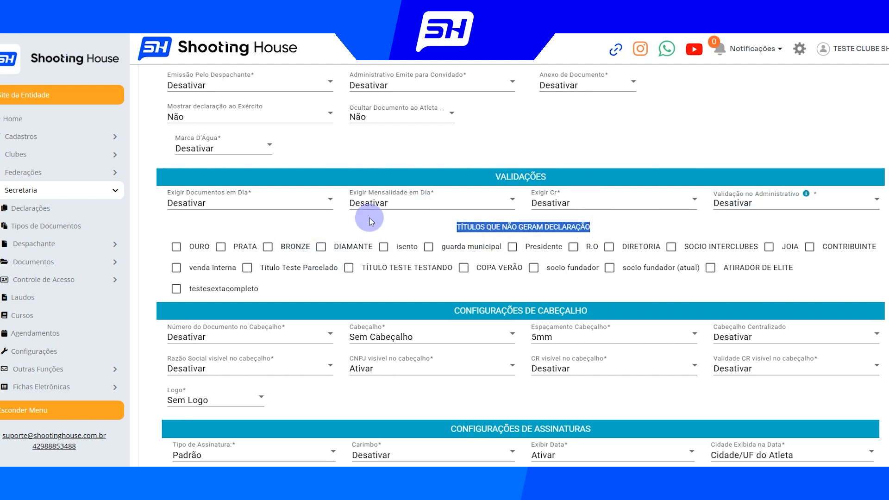
pyautogui.click(544, 172)
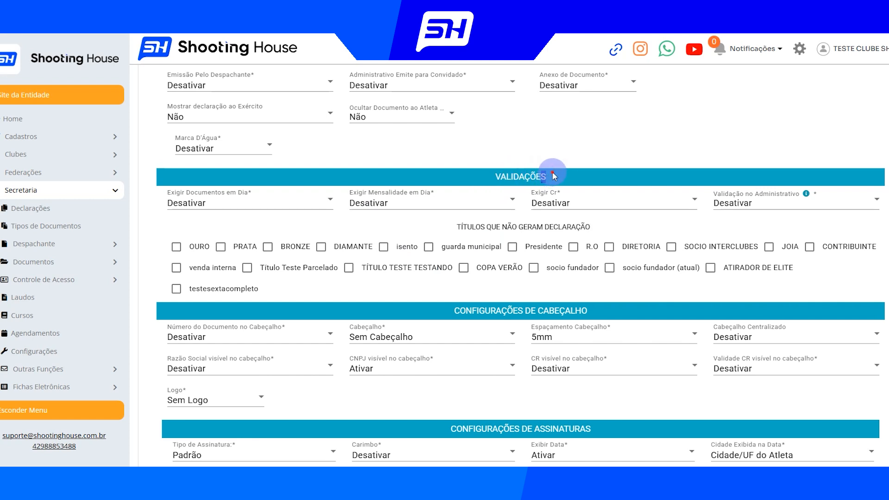
pyautogui.scroll(-2, 482, 259)
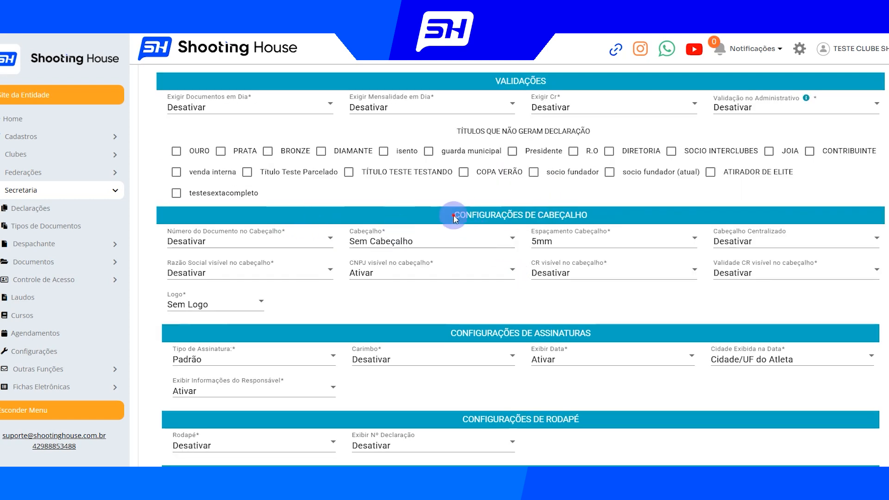
pyautogui.moveTo(454, 215); pyautogui.dragTo(583, 212)
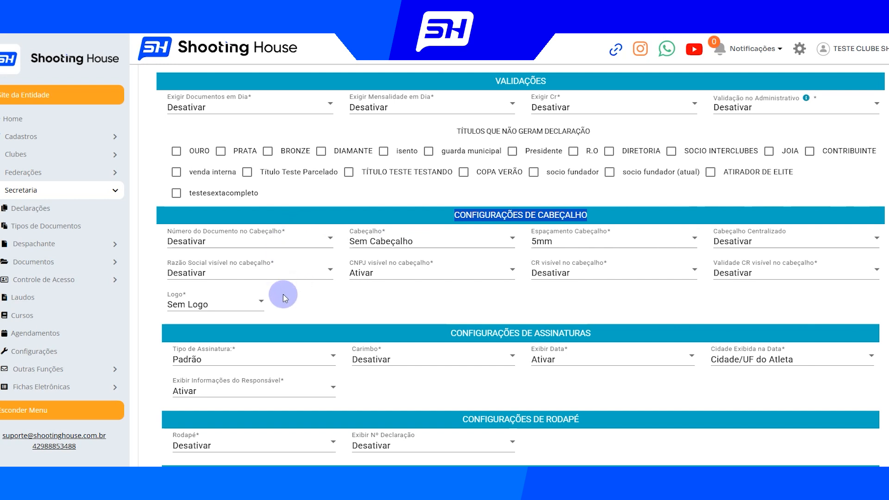
pyautogui.click(242, 299)
pyautogui.click(221, 360)
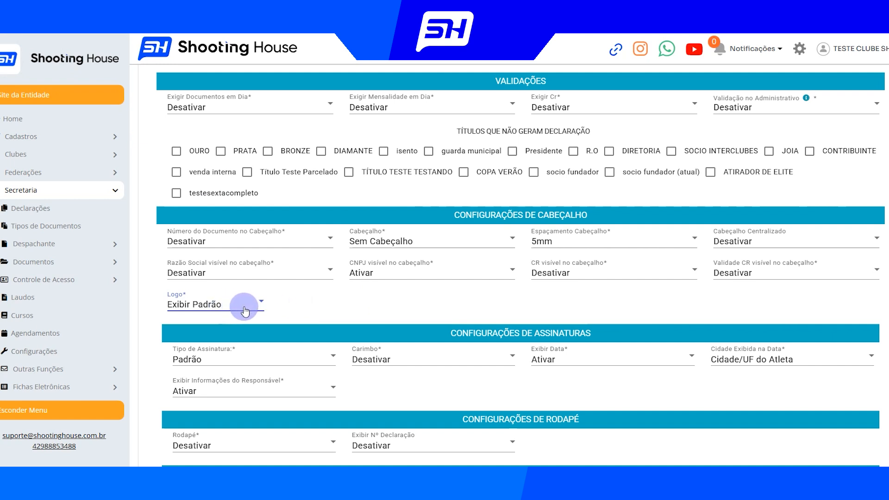
# Examine the options available for header spacing, signature type and page template without changing them
pyautogui.click(565, 237)
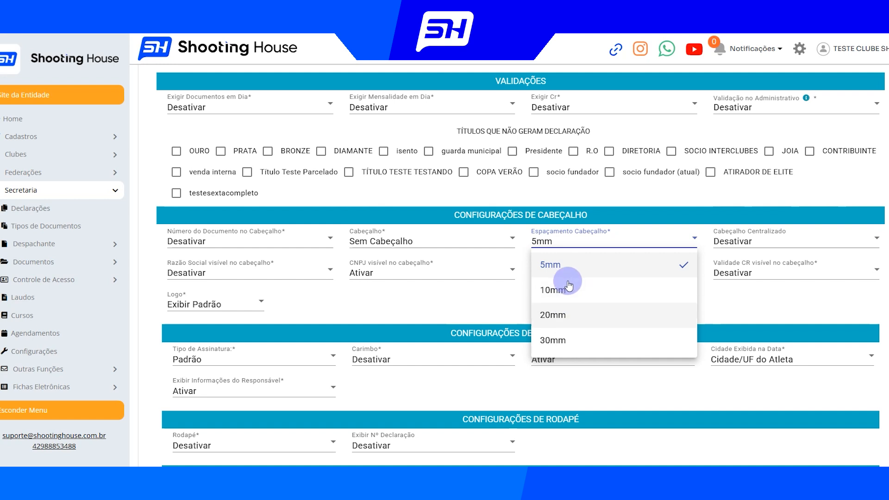
pyautogui.click(668, 212)
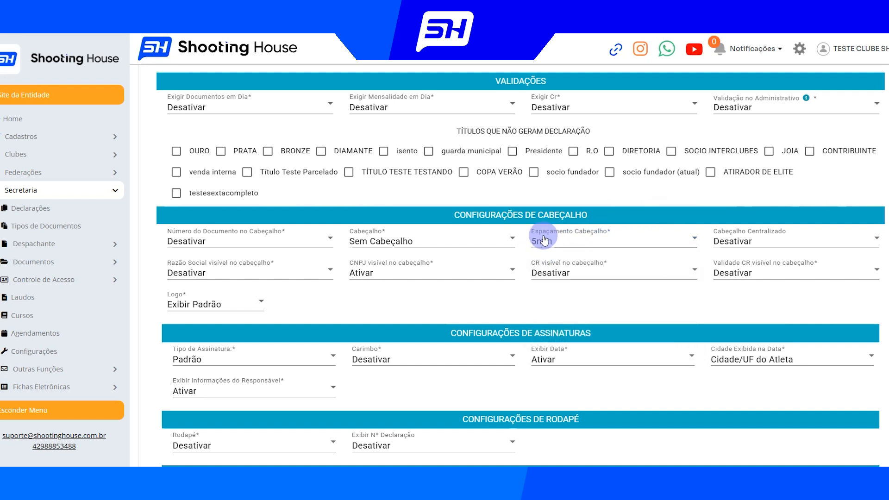
pyautogui.scroll(-2, 563, 246)
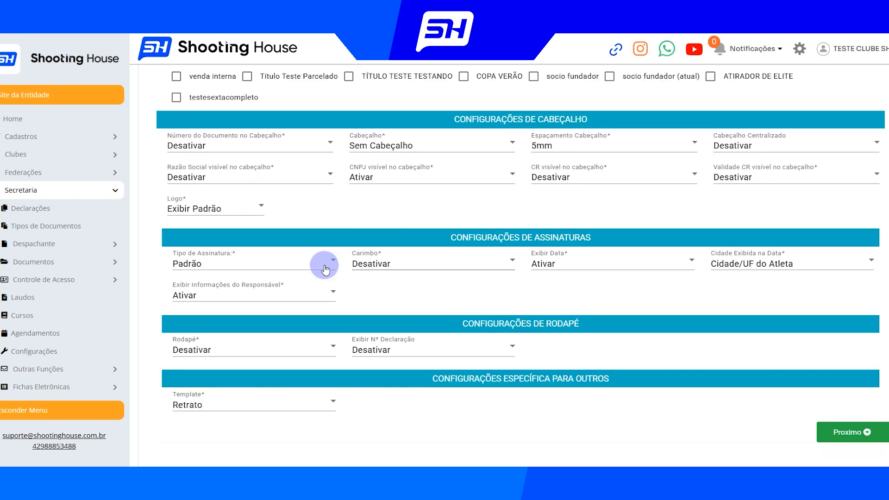
pyautogui.click(255, 268)
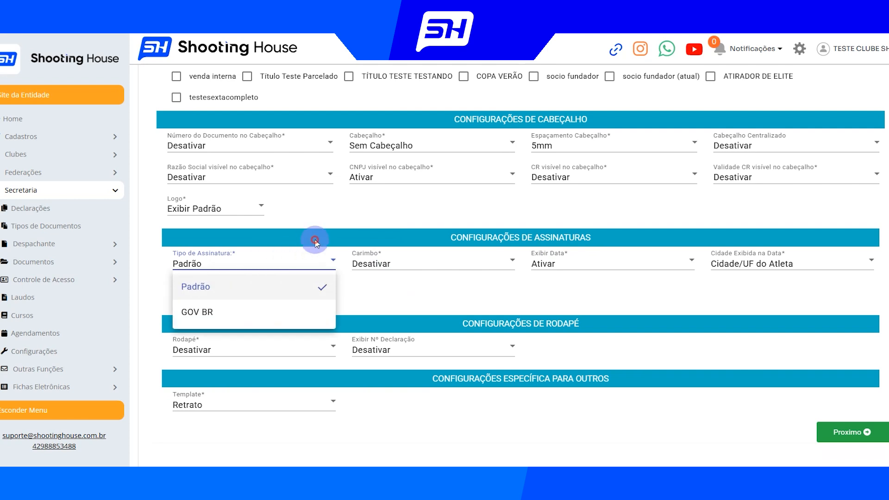
pyautogui.click(259, 262)
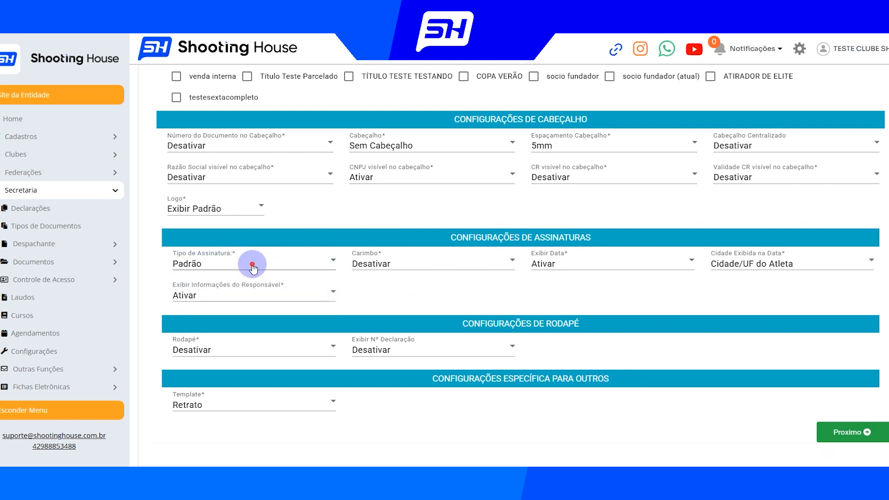
pyautogui.click(245, 263)
pyautogui.click(282, 248)
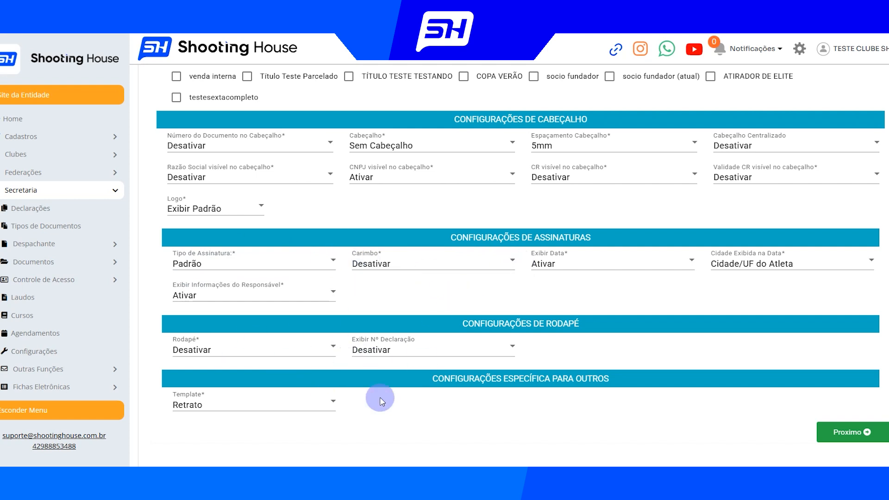
pyautogui.click(305, 403)
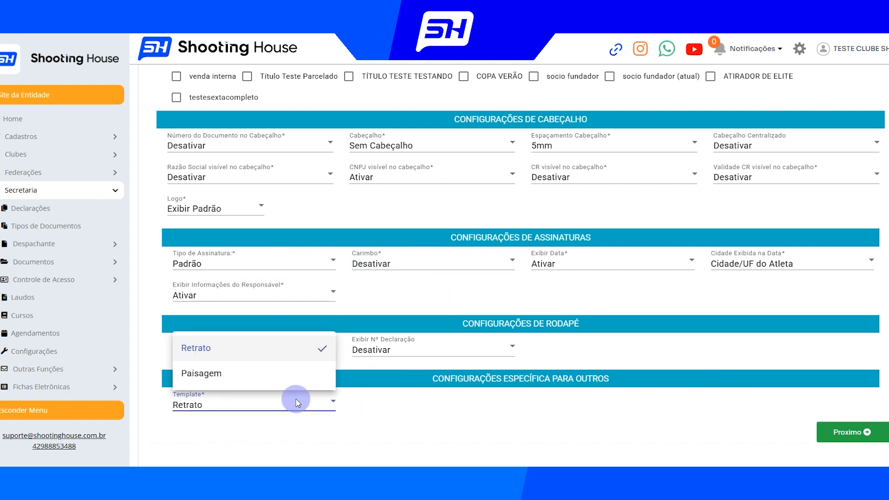
pyautogui.click(554, 435)
# Review the first configuration page and continue to Configurações 2/2
pyautogui.scroll(8, 481, 277)
pyautogui.scroll(-5, 456, 175)
pyautogui.scroll(5, 460, 159)
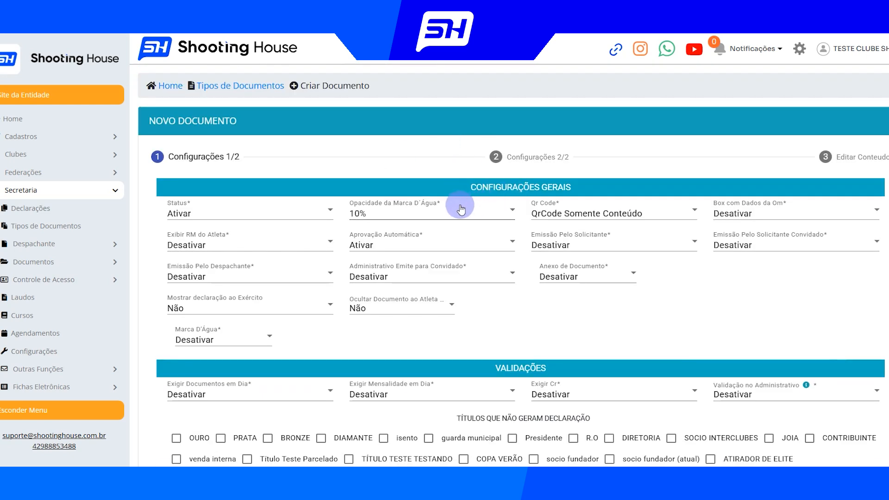
pyautogui.scroll(-10, 575, 268)
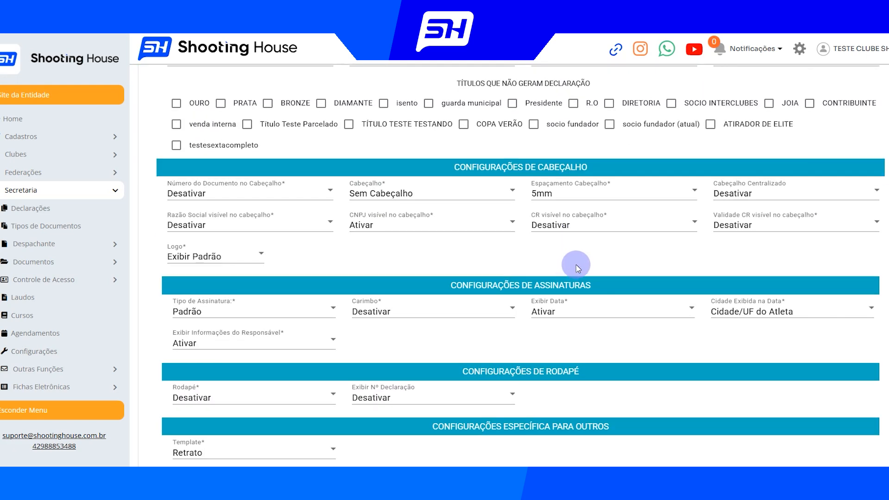
pyautogui.click(843, 396)
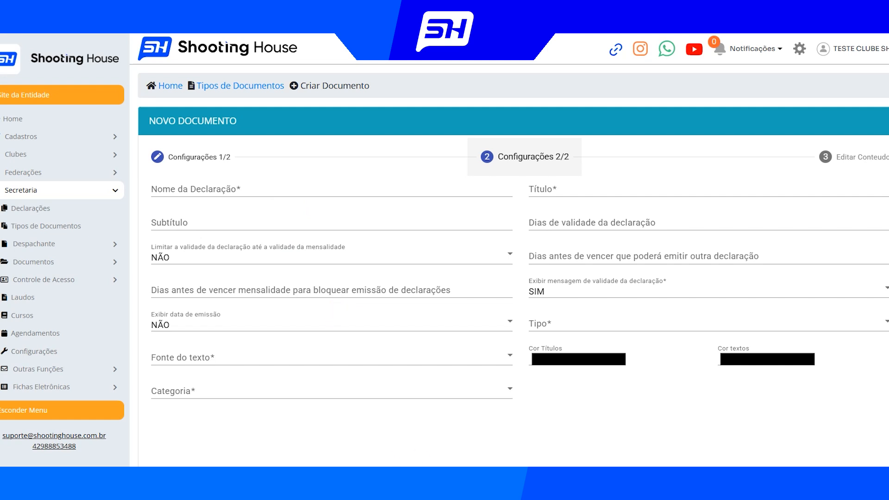
# Copy the title "DECLARAÇÃO DE ALUGUEL DE ESPAÇO" from the Word document into Nome da Declaração in Shooting House
pyautogui.moveTo(318, 482)
pyautogui.click(317, 426)
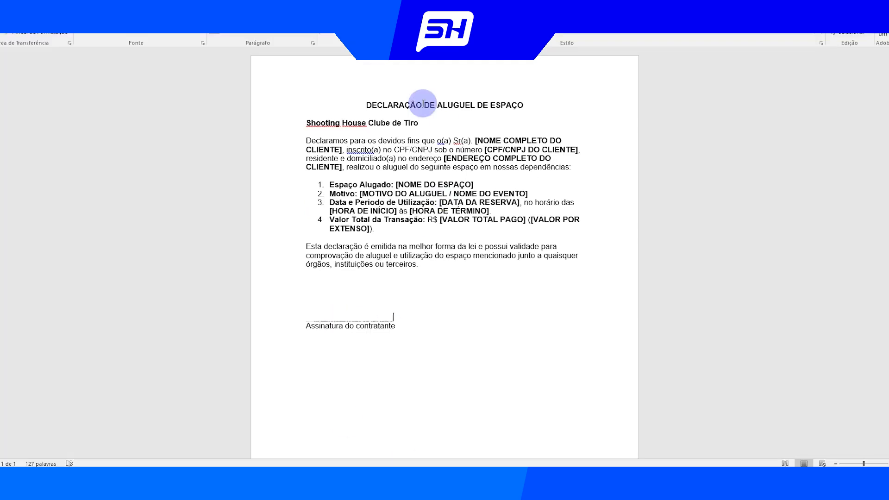
pyautogui.moveTo(366, 103); pyautogui.dragTo(535, 111)
pyautogui.hotkey('ctrl', 'c')
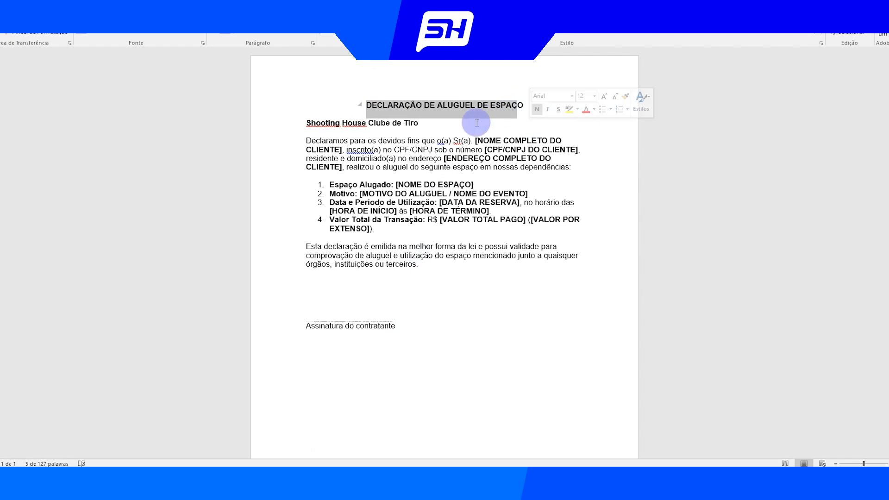
pyautogui.hotkey('alt', 'Tab')
pyautogui.click(247, 190)
pyautogui.hotkey('ctrl', 'v')
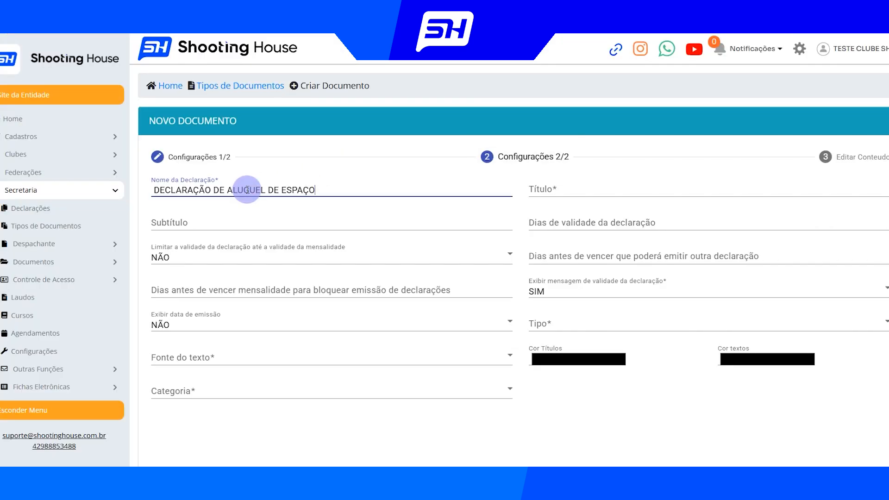
# Copy the declaration name "DECLARAÇÃO DE ALUGUEL DE ESPAÇO" into the Título field
pyautogui.moveTo(324, 190); pyautogui.dragTo(109, 185)
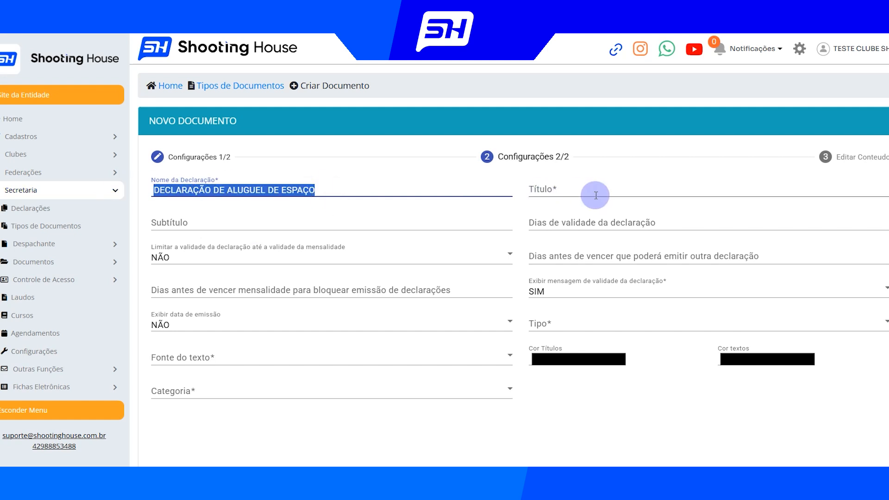
pyautogui.click(580, 191)
pyautogui.write('DECLARAÇÃO DE ALUGUEL DE ESPAÇO')
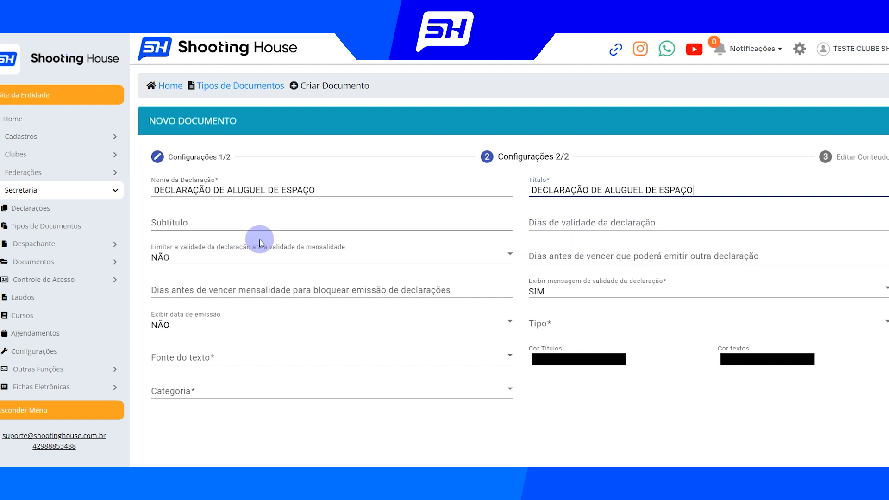
pyautogui.click(583, 223)
pyautogui.write('90')
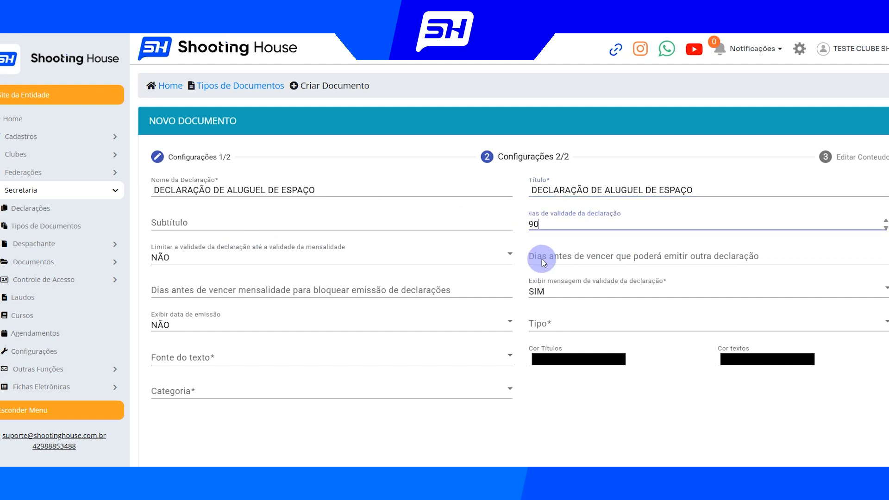
pyautogui.hotkey('ctrl', 'a')
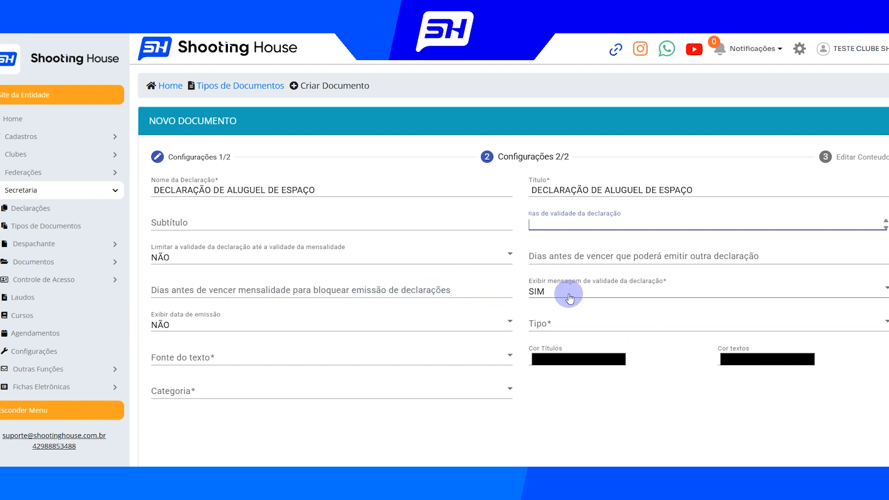
# Set Exibir mensagem de validade da declaração to NÃO, the text font to Arial and the category to Declaração
pyautogui.click(612, 296)
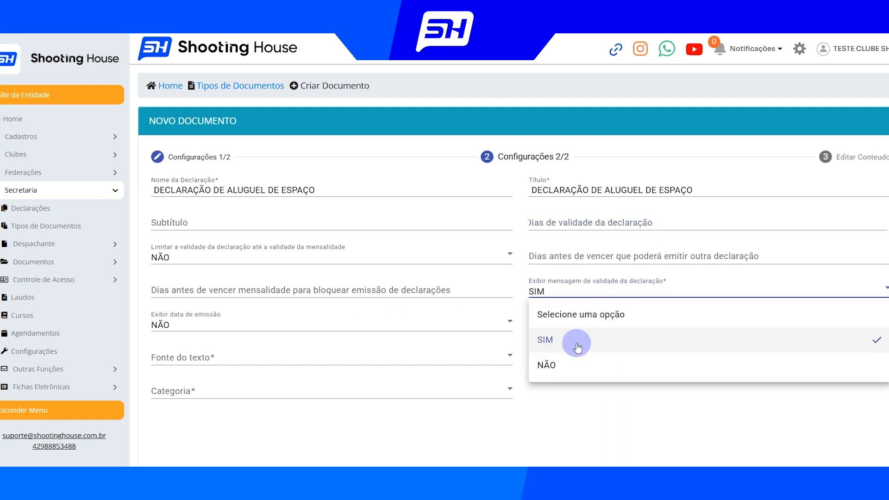
pyautogui.click(587, 363)
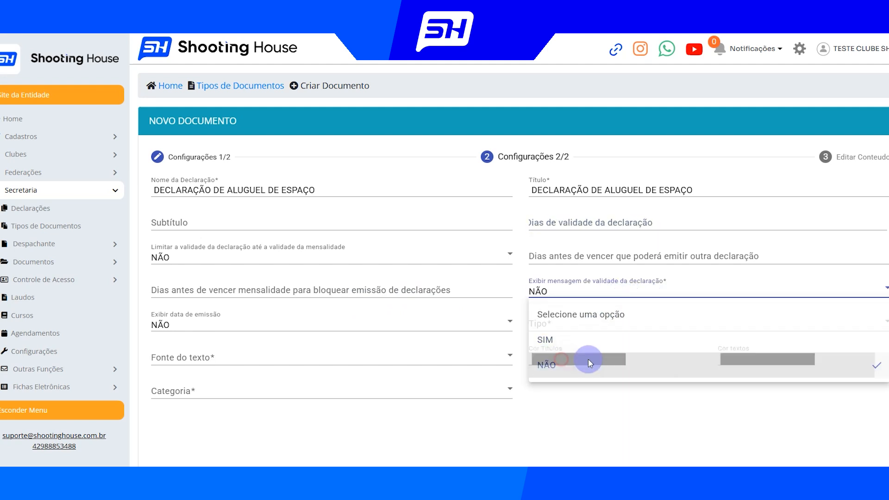
pyautogui.click(242, 360)
pyautogui.click(198, 215)
pyautogui.click(198, 393)
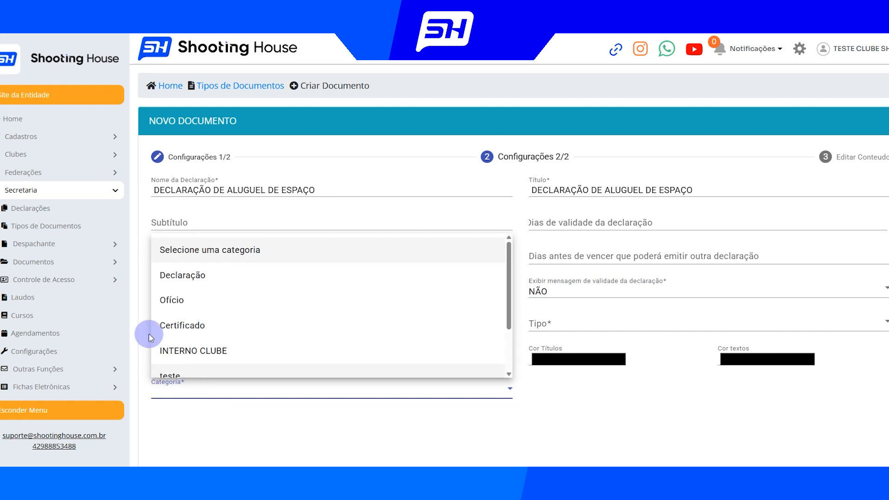
pyautogui.click(198, 276)
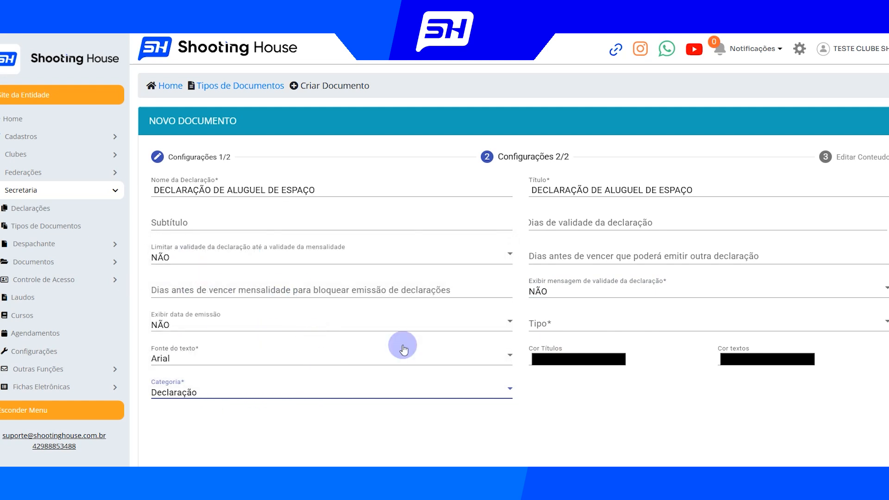
# Set Tipo to Atirador and continue to the Editar Conteudo stage
pyautogui.click(561, 324)
pyautogui.click(570, 348)
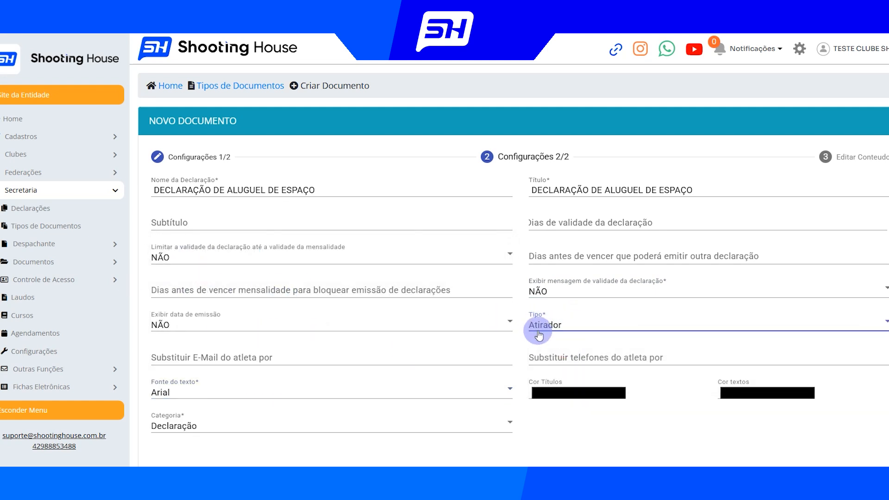
pyautogui.click(562, 326)
pyautogui.click(537, 345)
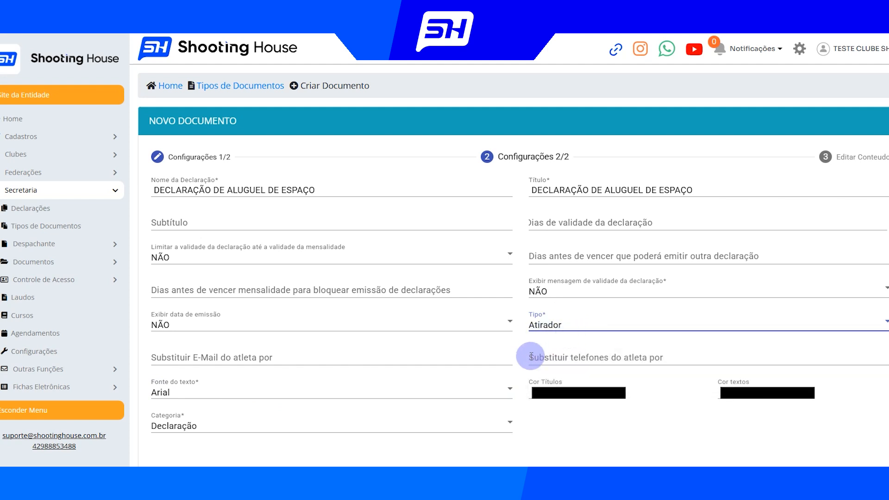
pyautogui.scroll(-3, 523, 366)
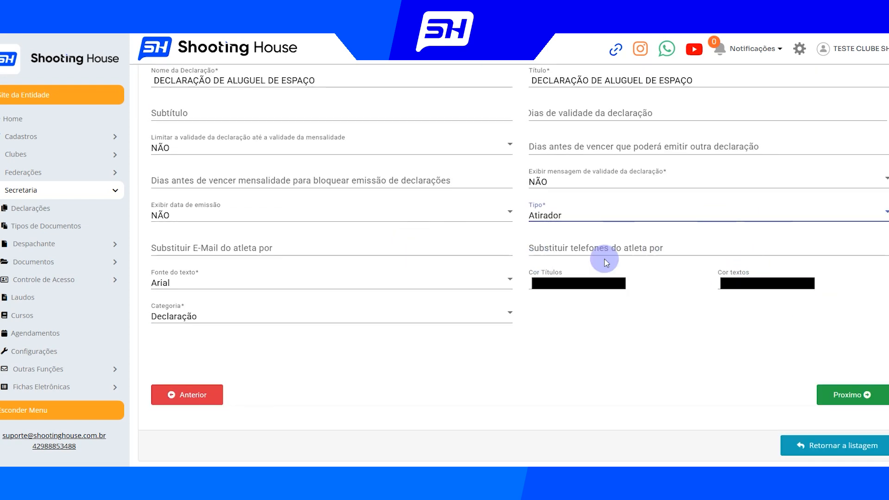
pyautogui.click(842, 400)
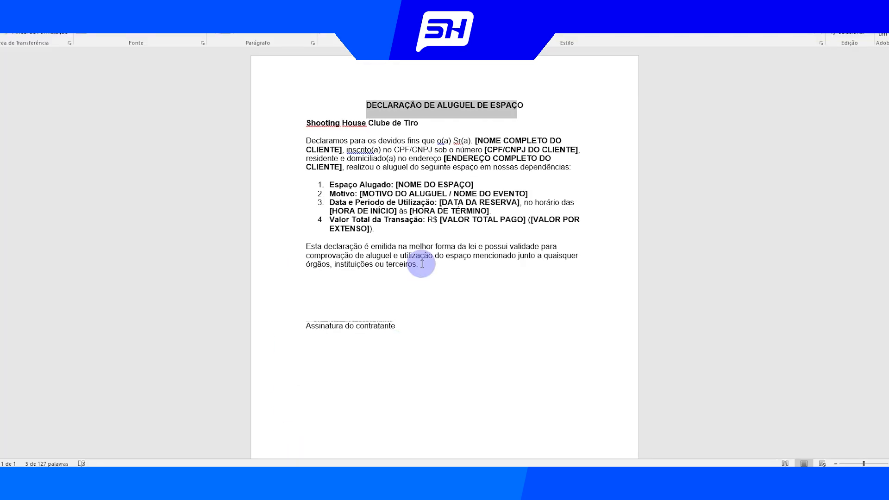
# Copy the body text from "Shooting House Clube de Tiro" through "instituições ou terceiros." in the Word document into the Shooting House content editor
pyautogui.click(395, 138)
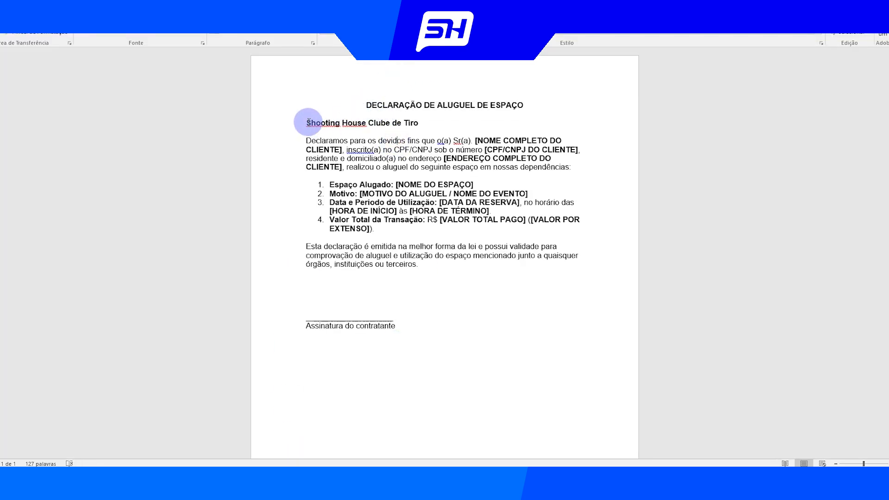
pyautogui.moveTo(307, 121); pyautogui.dragTo(391, 252)
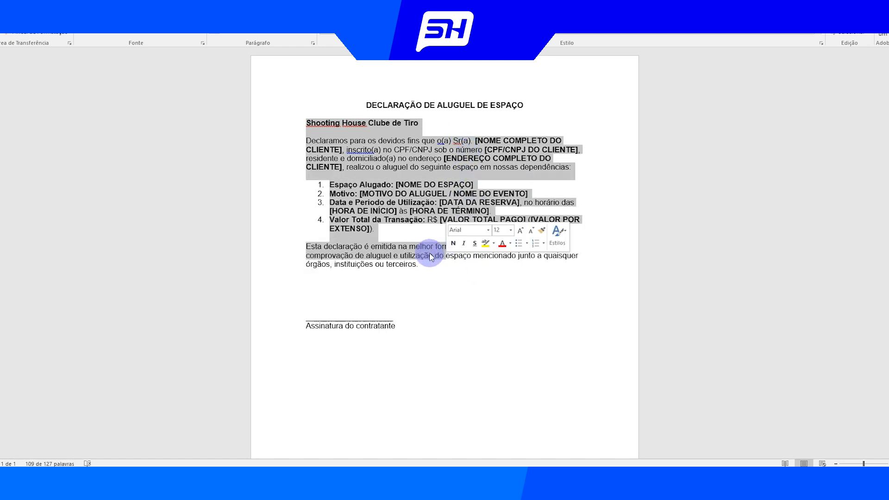
pyautogui.hotkey('alt', 'Tab')
pyautogui.hotkey('alt', 'Tab')
pyautogui.click(400, 298)
pyautogui.moveTo(419, 271); pyautogui.dragTo(343, 125)
pyautogui.hotkey('ctrl', 'c')
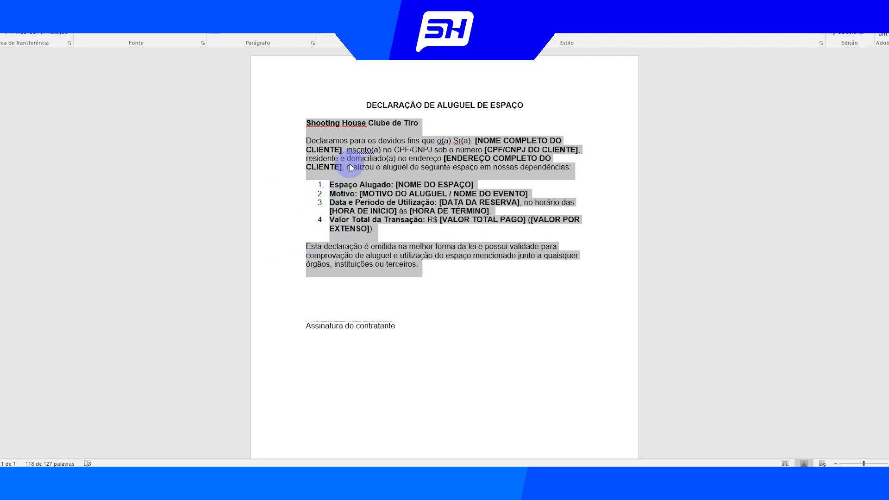
pyautogui.rightClick(361, 141)
pyautogui.click(389, 159)
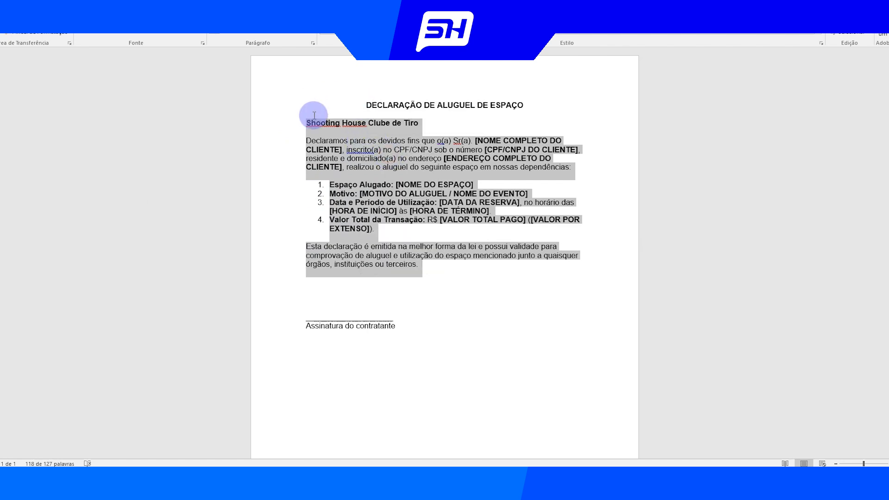
pyautogui.click(40, 479)
pyautogui.click(39, 464)
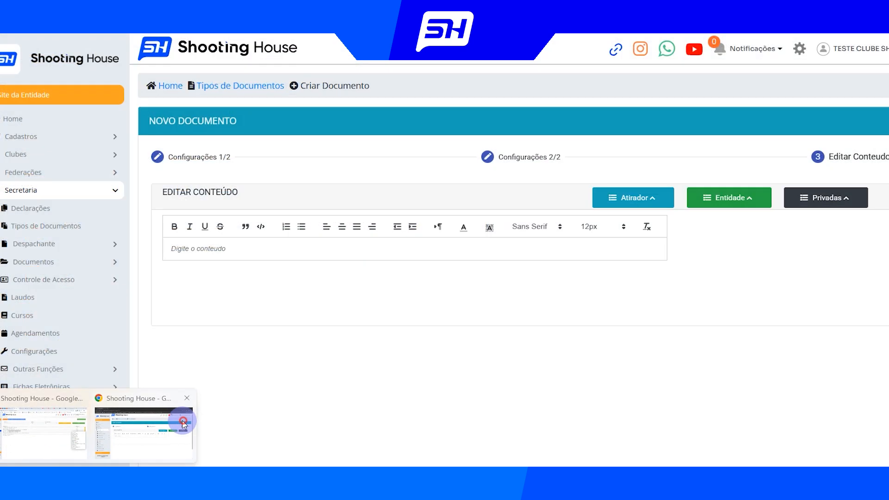
pyautogui.click(315, 256)
pyautogui.hotkey('ctrl', 'v')
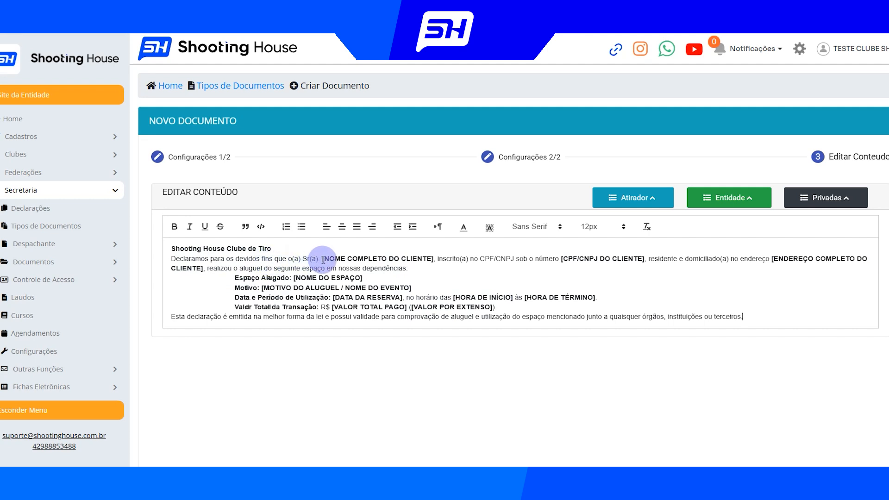
# Replace the [NOME COMPLETO DO CLIENTE] placeholder with the NOME ATLETA variable, [ATLETA_NOME], from the Atirador variables
pyautogui.moveTo(322, 258); pyautogui.dragTo(432, 258)
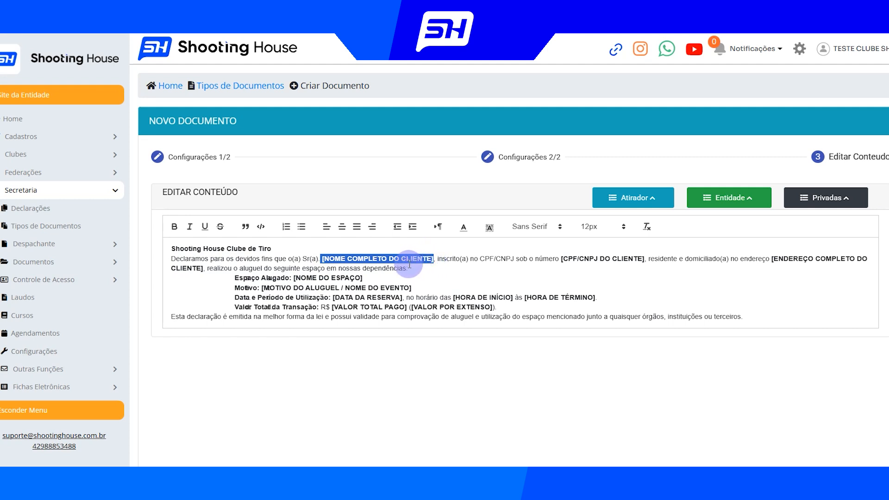
pyautogui.click(341, 277)
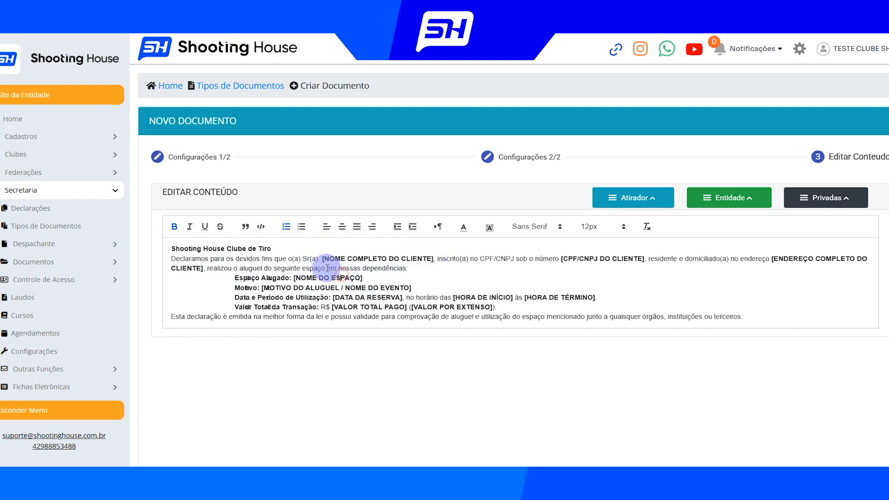
pyautogui.moveTo(322, 258); pyautogui.dragTo(434, 258)
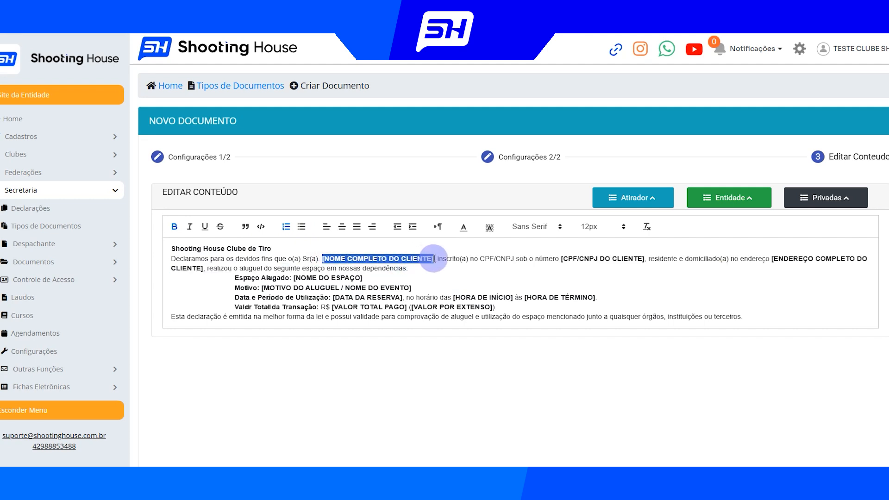
pyautogui.press('BackSpace')
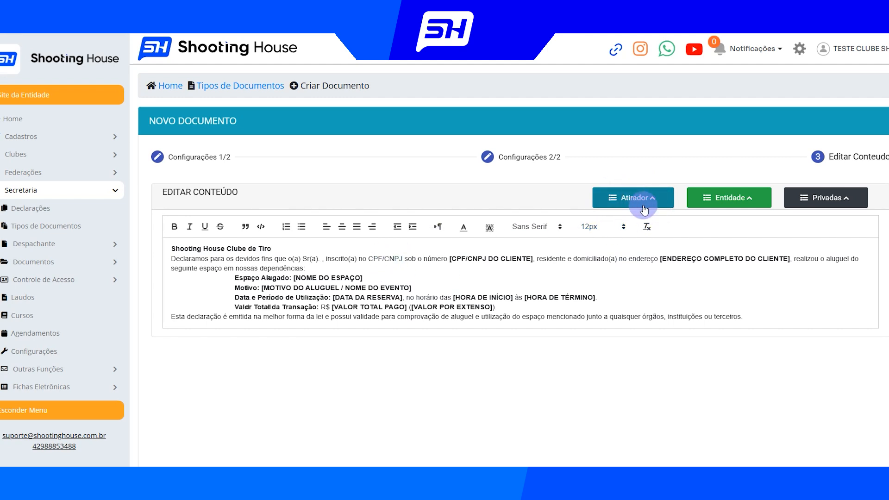
pyautogui.click(653, 206)
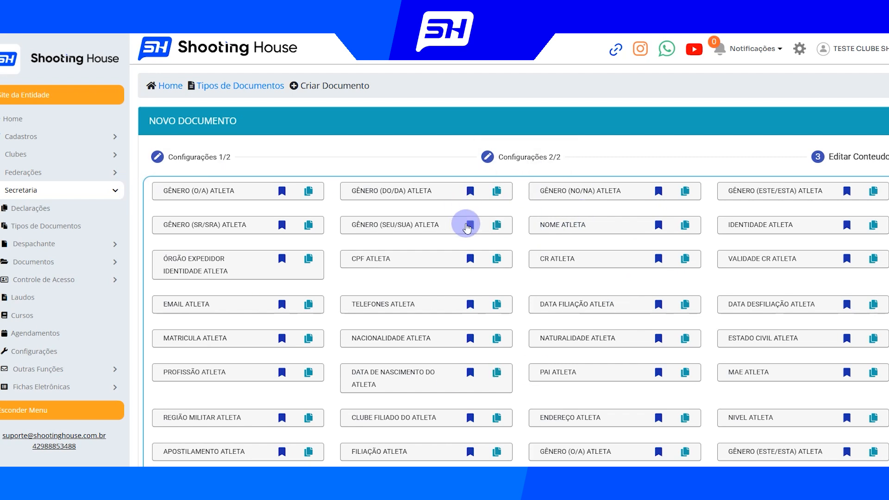
pyautogui.click(685, 226)
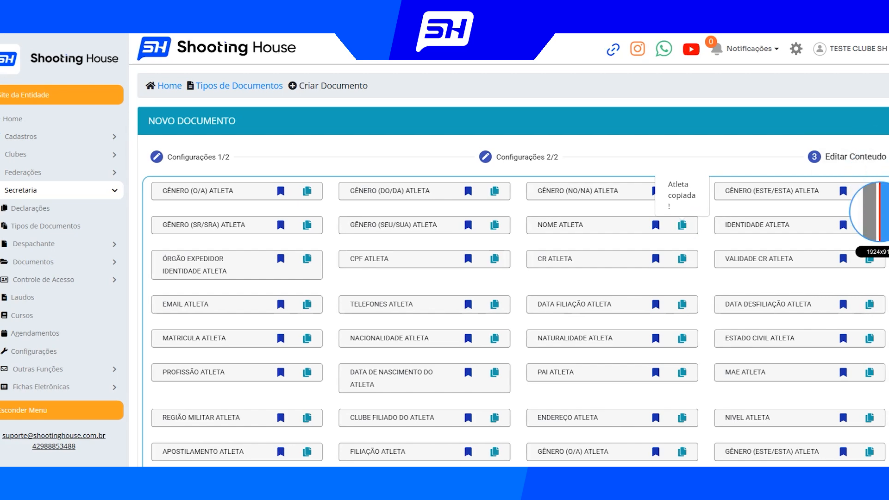
pyautogui.scroll(-15, 509, 278)
pyautogui.click(327, 298)
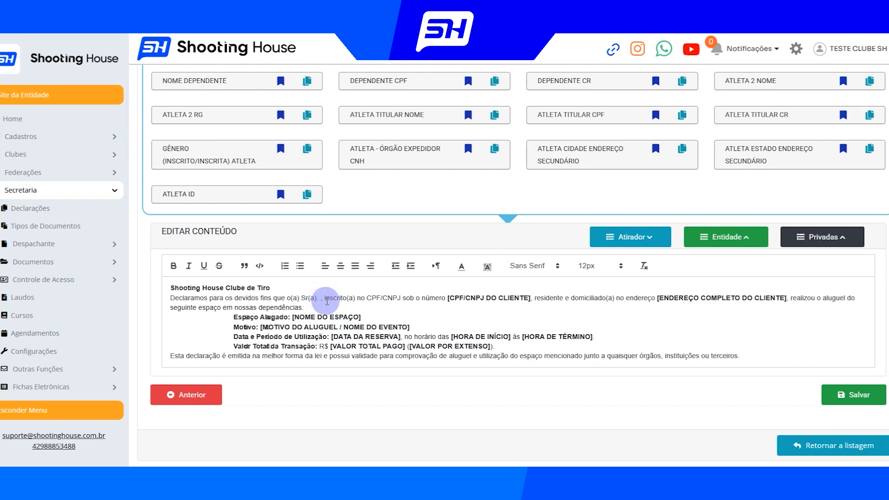
pyautogui.hotkey('ctrl', 'v')
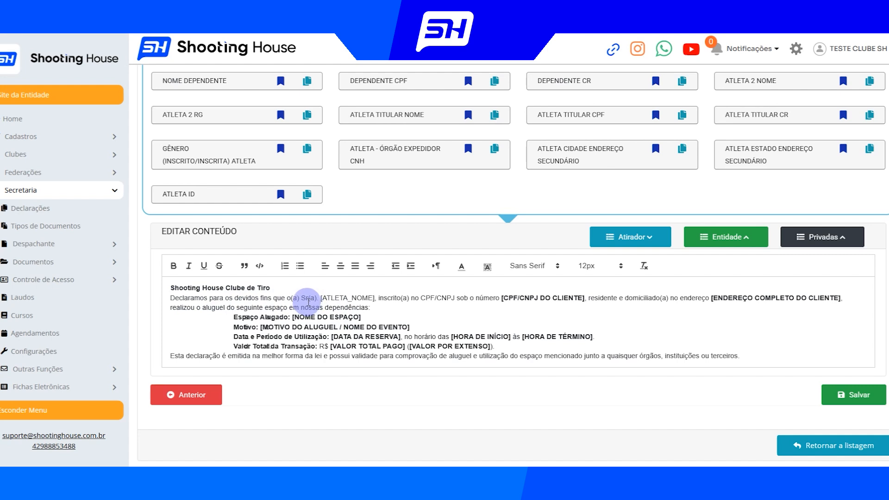
# Make the [ATLETA_NOME] variable in the first paragraph bold
pyautogui.moveTo(322, 299); pyautogui.dragTo(382, 300)
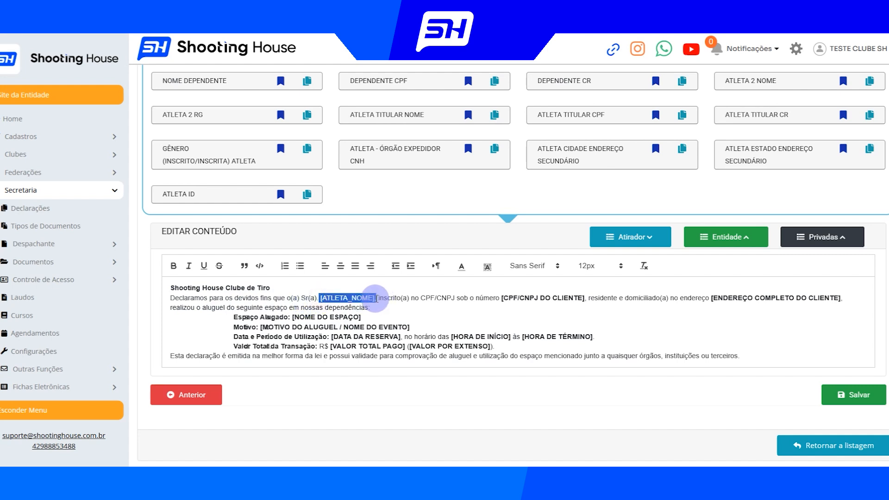
pyautogui.click(391, 308)
pyautogui.moveTo(321, 298); pyautogui.dragTo(374, 297)
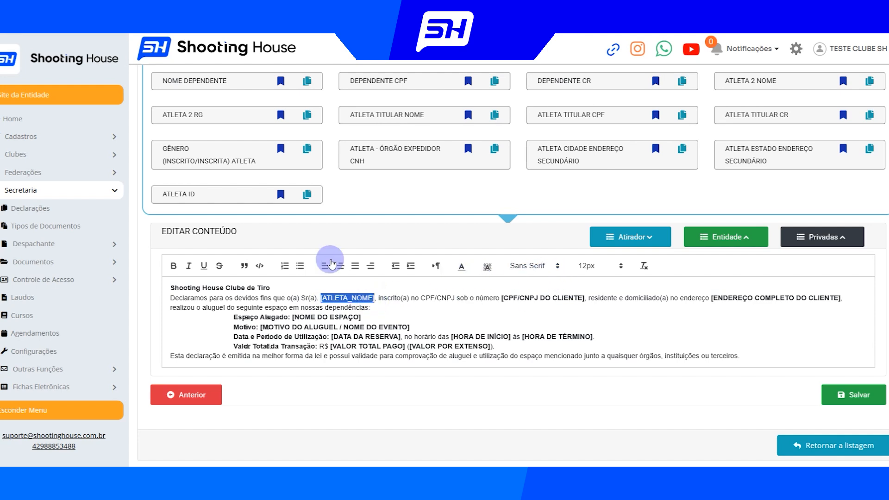
pyautogui.click(174, 268)
pyautogui.click(394, 309)
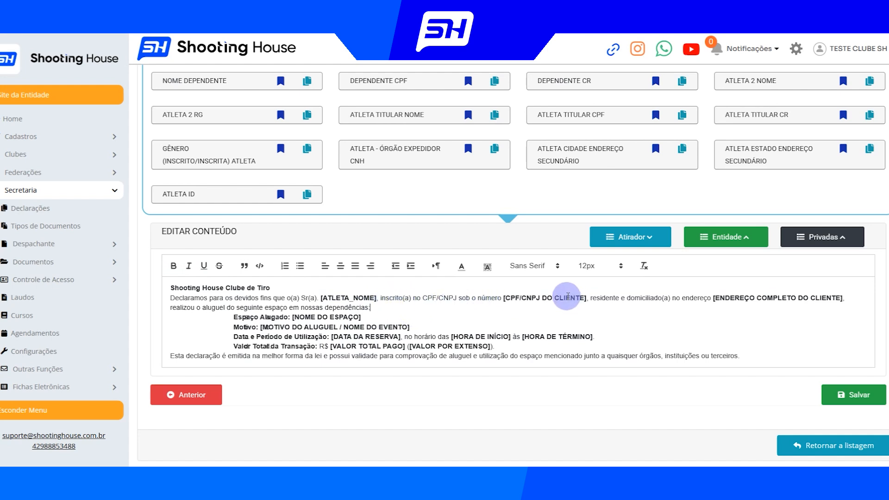
# Replace the [CPF/CNPJ DO CLIENTE] placeholder with the [ATLETA_CPF] variable in bold
pyautogui.moveTo(502, 298)
pyautogui.mouseDown()
pyautogui.moveTo(585, 298)
pyautogui.moveTo(502, 297)
pyautogui.mouseUp()
pyautogui.click(719, 298)
pyautogui.press('BackSpace')
pyautogui.hotkey('ctrl', 'v')
# Replace the [ENDEREÇO COMPLETO DO CLIENTE] placeholder with the [ATLETA_ENDERECO] variable and make it bold
pyautogui.moveTo(676, 298); pyautogui.dragTo(804, 297)
pyautogui.press('BackSpace')
pyautogui.click(682, 335)
pyautogui.scroll(-15, 681, 320)
pyautogui.click(680, 299)
pyautogui.hotkey('ctrl', 'v')
pyautogui.moveTo(678, 298); pyautogui.dragTo(751, 298)
pyautogui.click(174, 265)
pyautogui.click(626, 335)
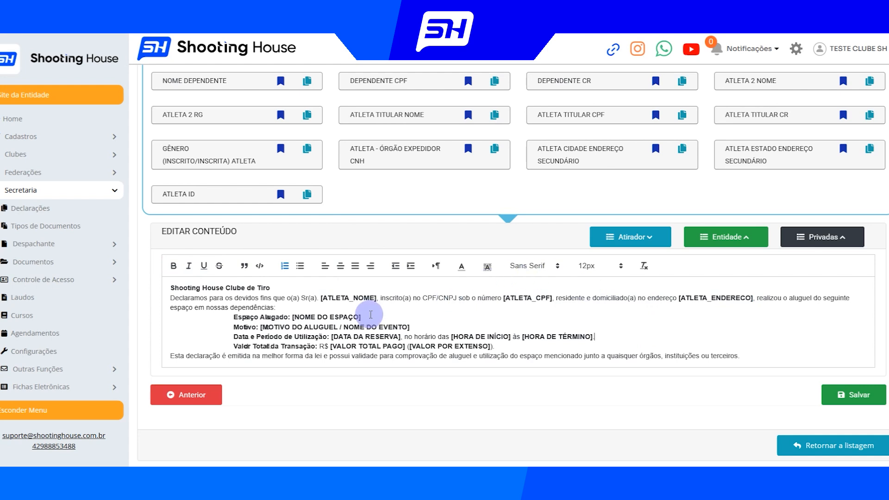
# Review the name, CPF and address variables inserted in the first paragraph
pyautogui.moveTo(322, 299); pyautogui.dragTo(375, 299)
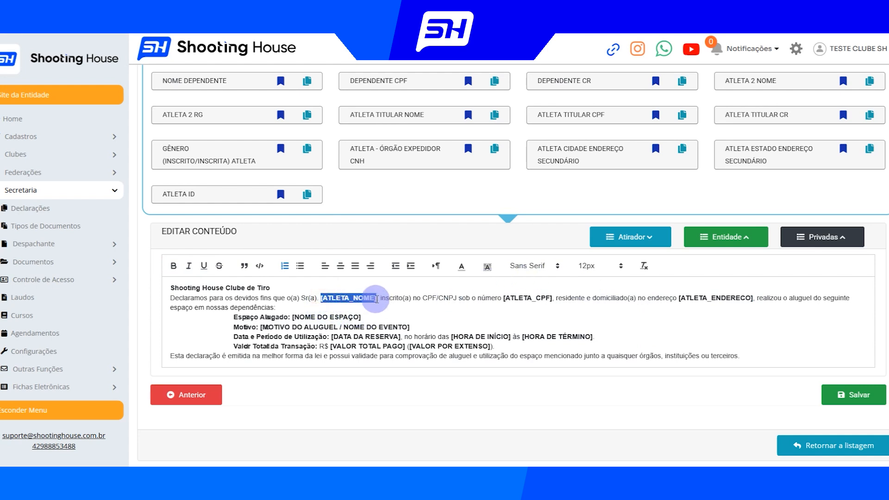
pyautogui.moveTo(504, 299); pyautogui.dragTo(552, 299)
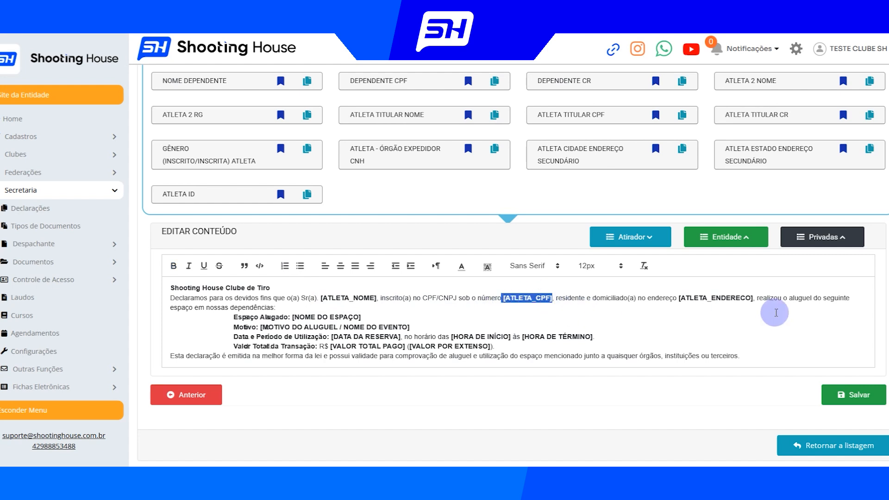
pyautogui.tripleClick(769, 314)
pyautogui.click(679, 298)
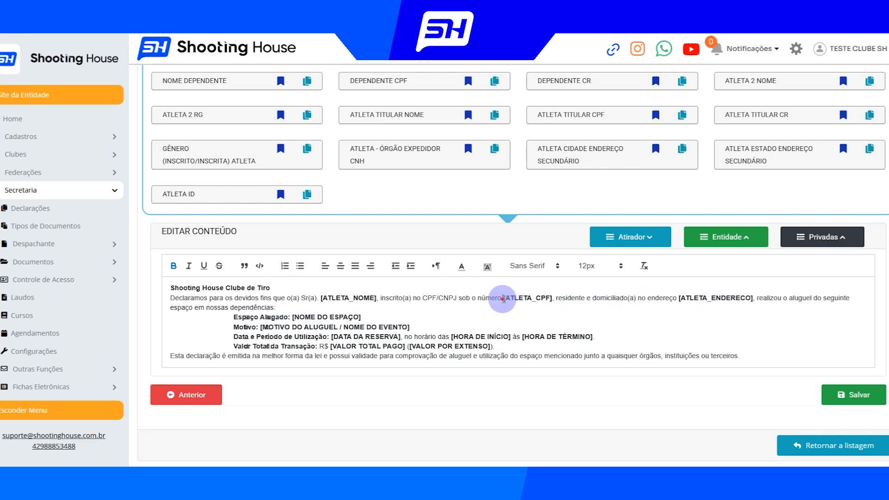
pyautogui.moveTo(502, 298); pyautogui.dragTo(548, 297)
# Open the prefix of the CPF ATLETA variable, examine its text and close it without changes
pyautogui.scroll(10, 555, 296)
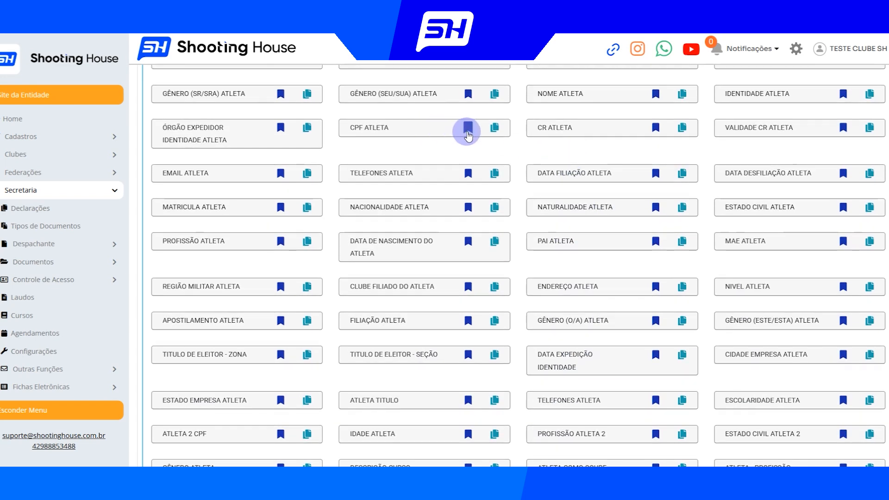
pyautogui.scroll(2, 468, 135)
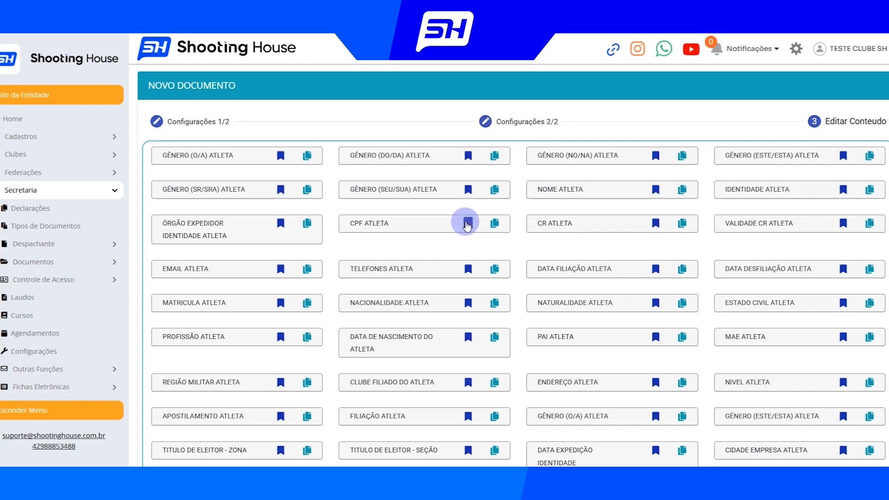
pyautogui.click(467, 225)
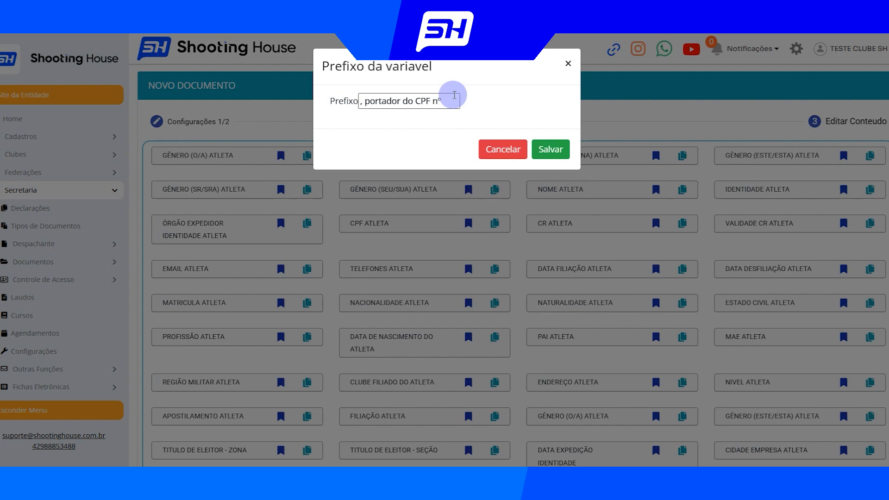
pyautogui.moveTo(447, 102); pyautogui.dragTo(359, 107)
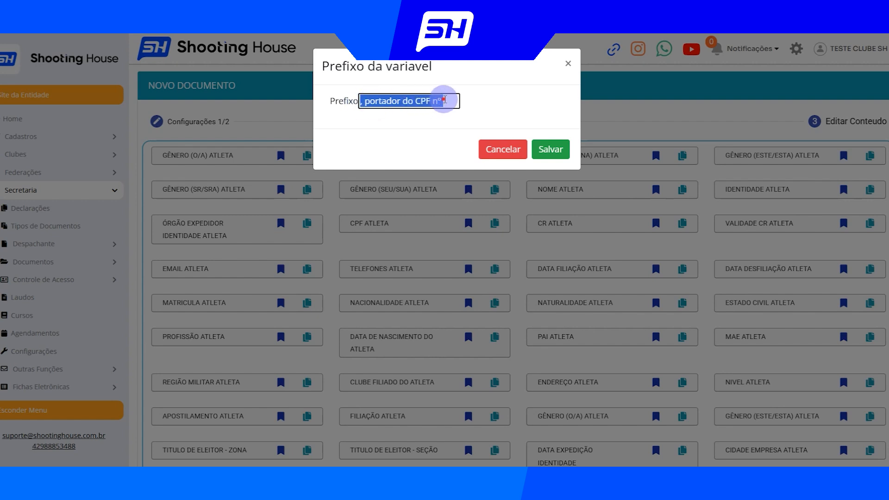
pyautogui.click(448, 98)
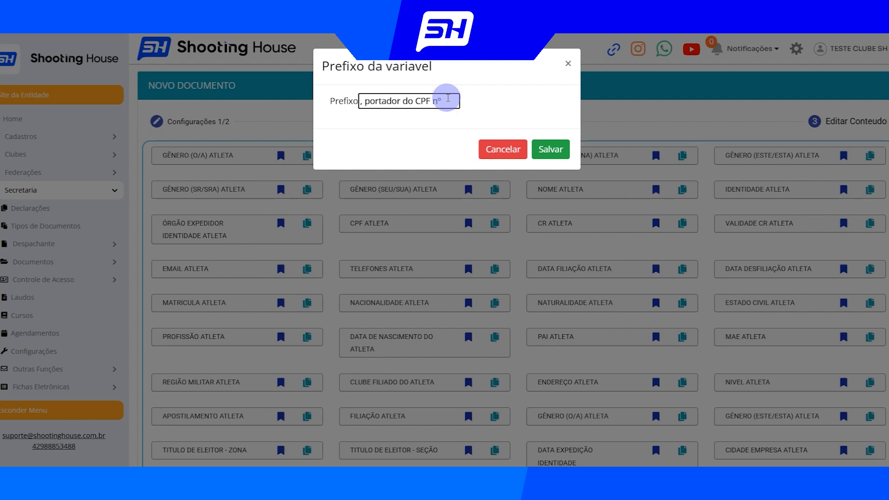
pyautogui.click(447, 101)
pyautogui.moveTo(437, 100); pyautogui.dragTo(353, 99)
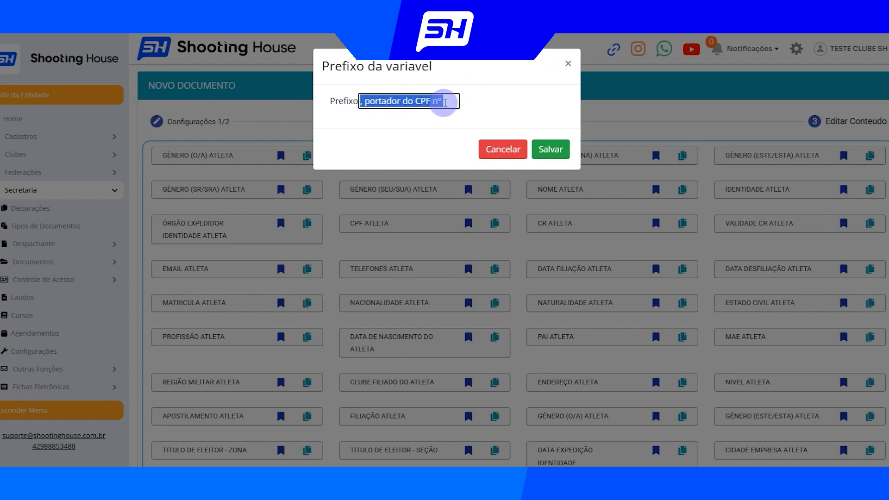
pyautogui.click(568, 64)
# Delete "inscrito(a) no CPF/CNPJ sob o número" and the comma between [ATLETA_NOME] and [ATLETA_CPF]
pyautogui.scroll(-12, 521, 275)
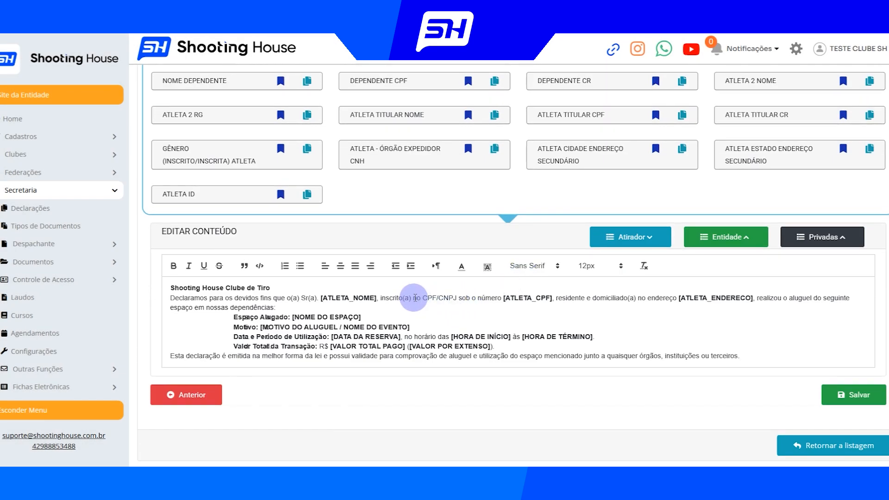
pyautogui.moveTo(381, 298); pyautogui.dragTo(500, 297)
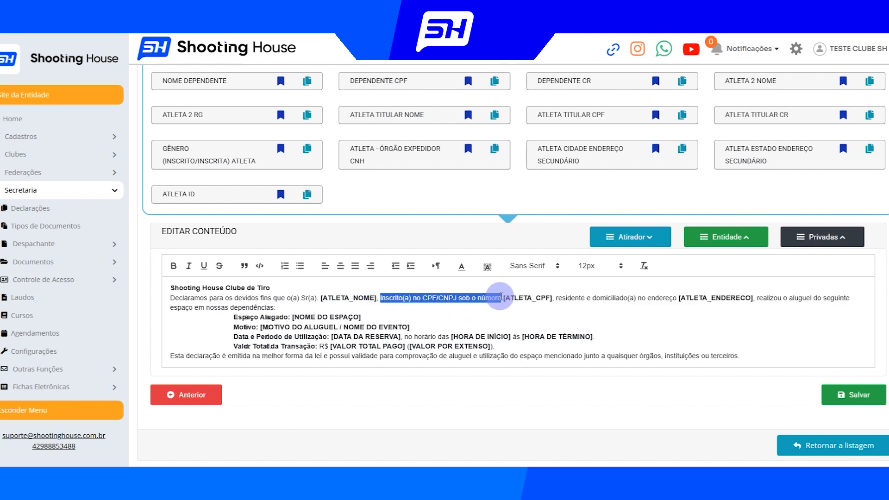
pyautogui.press('BackSpace')
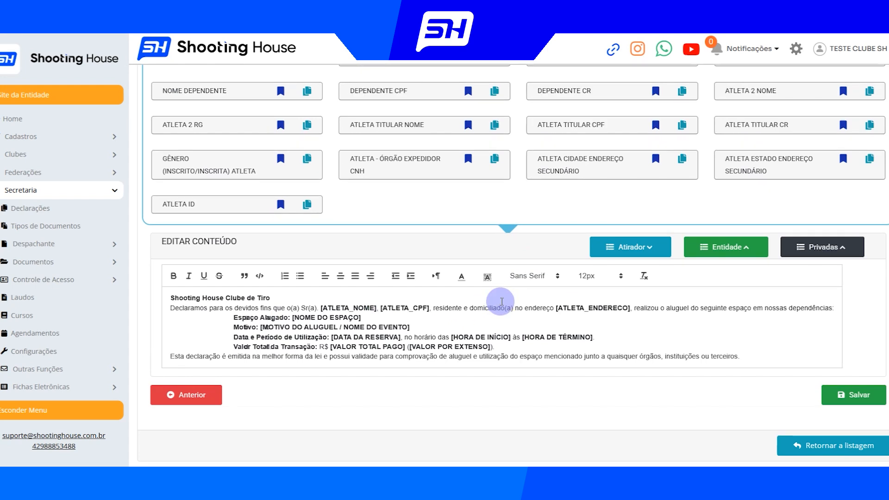
pyautogui.press('BackSpace')
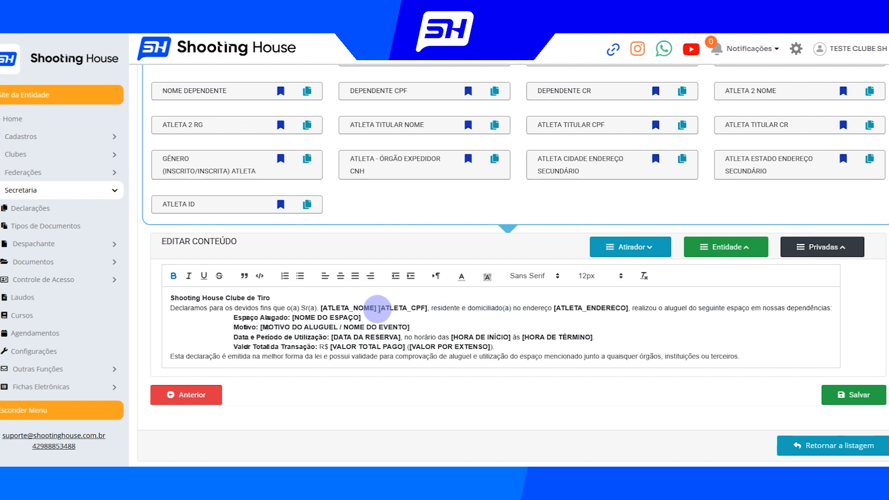
# Remove the space between the [ATLETA_NOME] and [ATLETA_CPF] variables in the first paragraph
pyautogui.click(379, 308)
pyautogui.press('BackSpace')
pyautogui.moveTo(320, 308); pyautogui.dragTo(376, 307)
# Examine the CPF ATLETA variable's prefix, close it without changes and review the name and CPF variables in the paragraph
pyautogui.scroll(15, 406, 234)
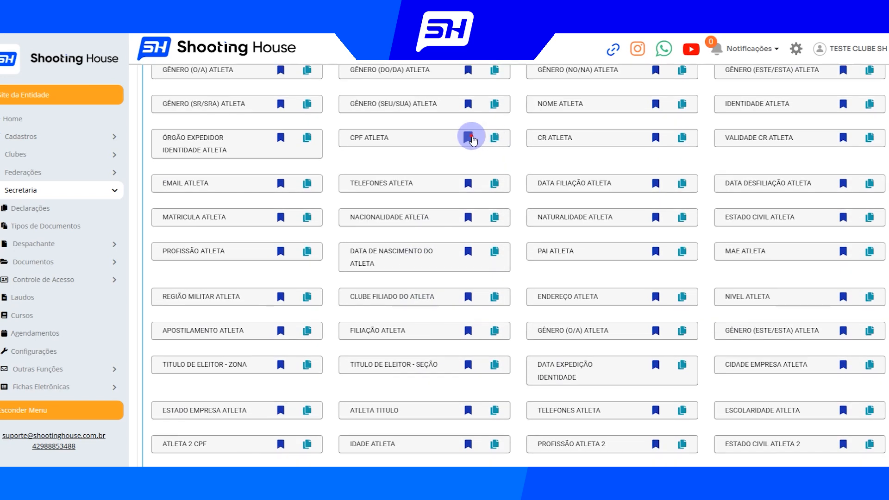
pyautogui.click(468, 137)
pyautogui.moveTo(366, 100); pyautogui.dragTo(449, 104)
pyautogui.click(568, 64)
pyautogui.scroll(-10, 440, 292)
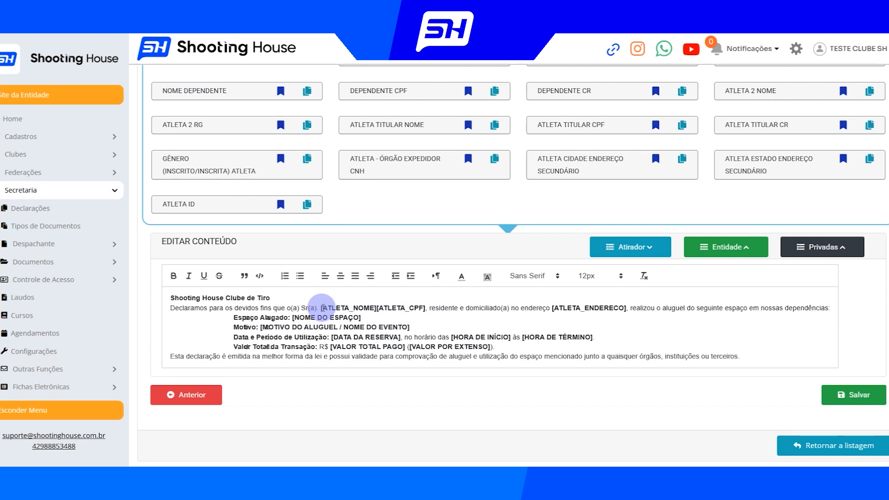
pyautogui.moveTo(321, 308); pyautogui.dragTo(556, 312)
pyautogui.hotkey('ctrl', 'b')
pyautogui.click(452, 315)
# Open the prefix of the ENDEREÇO ATLETA variable, examine its text and close it without changes
pyautogui.scroll(10, 595, 317)
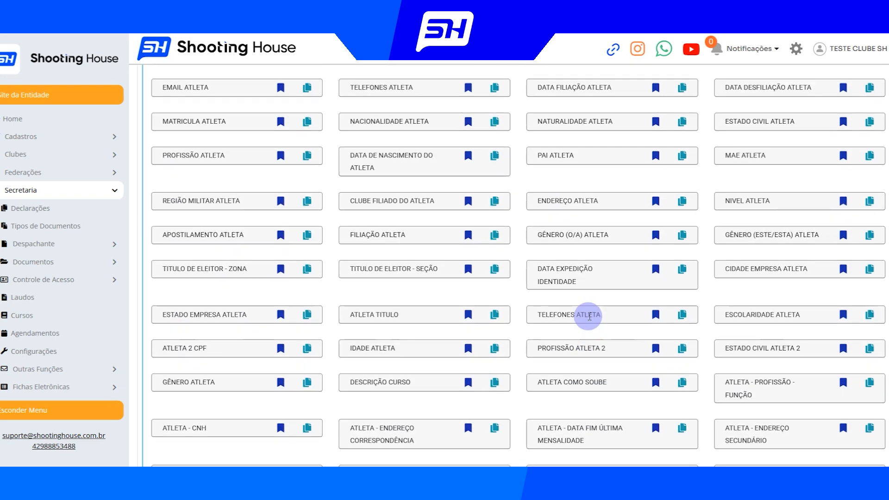
pyautogui.click(656, 201)
pyautogui.click(378, 101)
pyautogui.moveTo(377, 101); pyautogui.dragTo(345, 103)
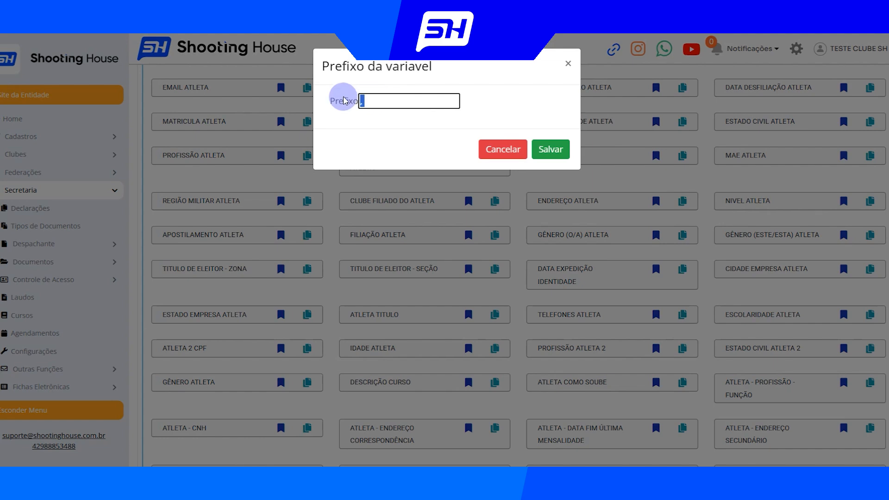
pyautogui.click(569, 64)
pyautogui.scroll(-2, 410, 319)
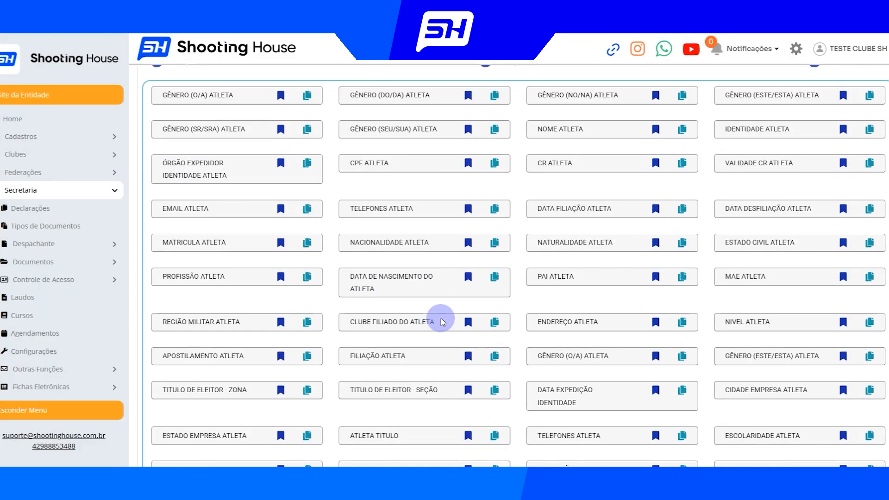
# Clear the prefix of the ENDEREÇO ATLETA variable and save it
pyautogui.click(655, 324)
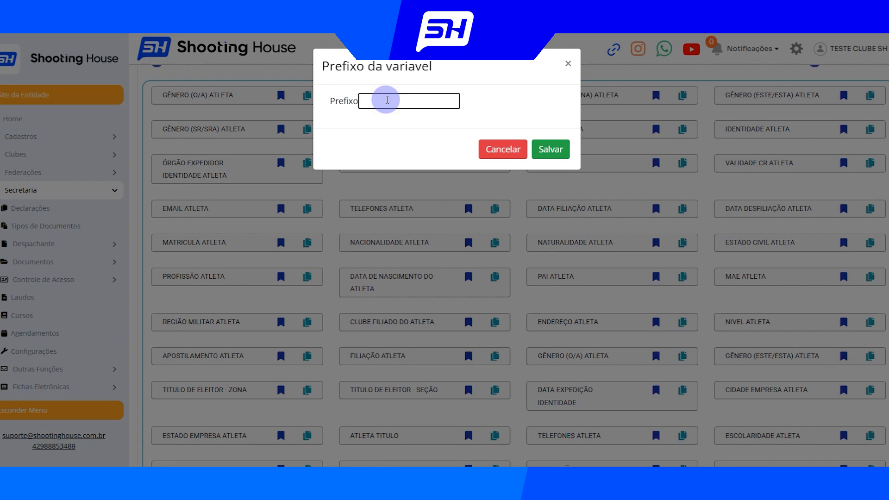
pyautogui.click(549, 149)
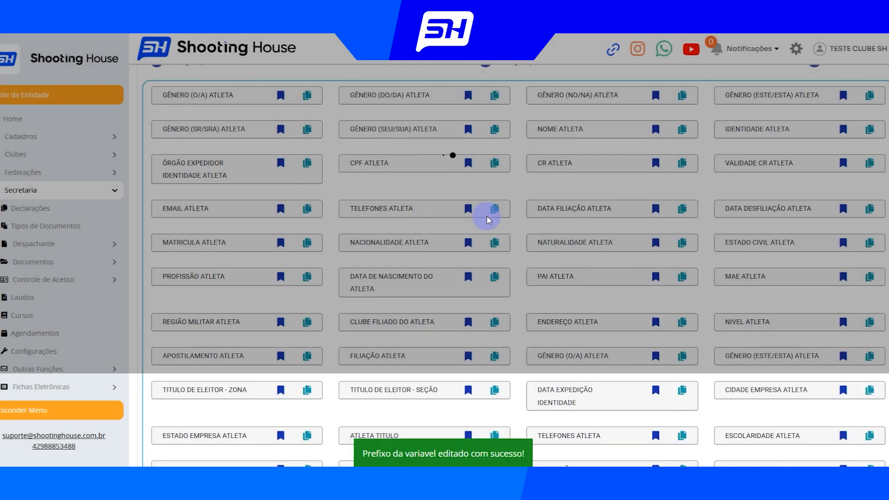
pyautogui.scroll(-10, 488, 220)
pyautogui.scroll(-3, 474, 318)
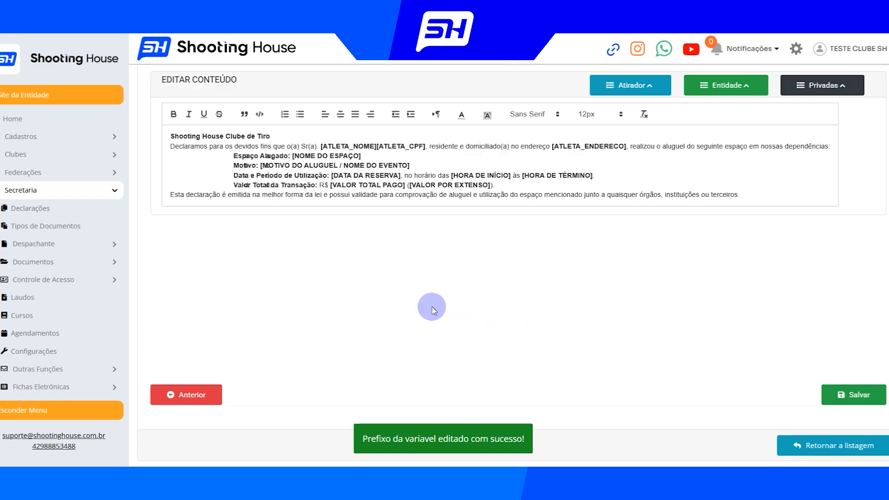
# Review the [ATLETA_ENDERECO] variable and look through the Entidade variables for one matching the [NOME DO ESPAÇO] placeholder
pyautogui.scroll(3, 430, 231)
pyautogui.moveTo(429, 241); pyautogui.dragTo(628, 244)
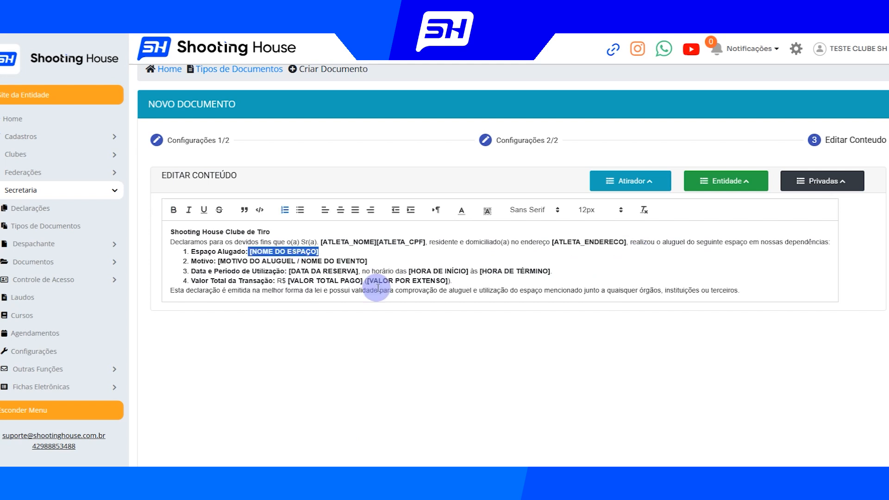
pyautogui.click(373, 260)
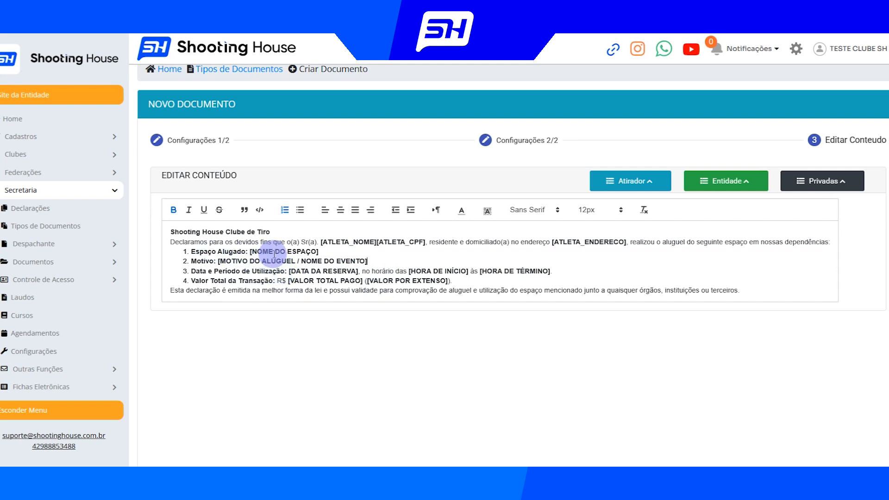
pyautogui.moveTo(249, 251)
pyautogui.mouseDown()
pyautogui.moveTo(318, 252)
pyautogui.moveTo(250, 251)
pyautogui.mouseUp()
pyautogui.click(347, 258)
pyautogui.click(719, 194)
pyautogui.scroll(1, 672, 224)
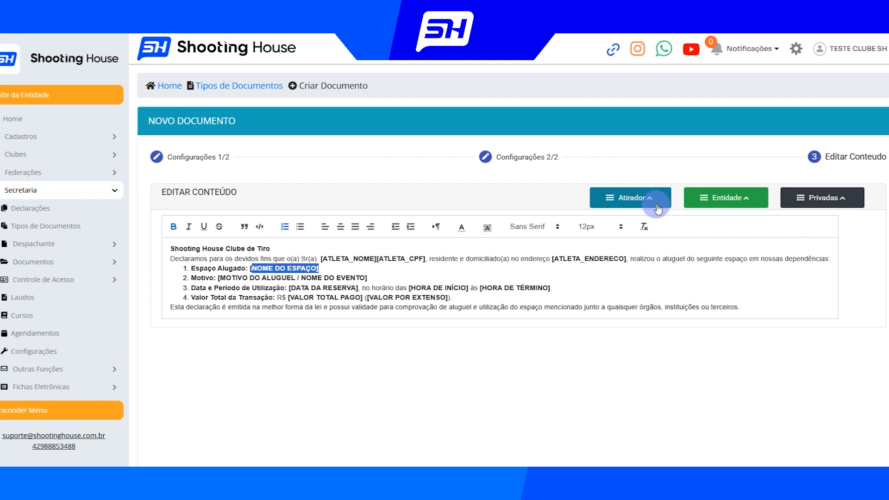
pyautogui.click(735, 199)
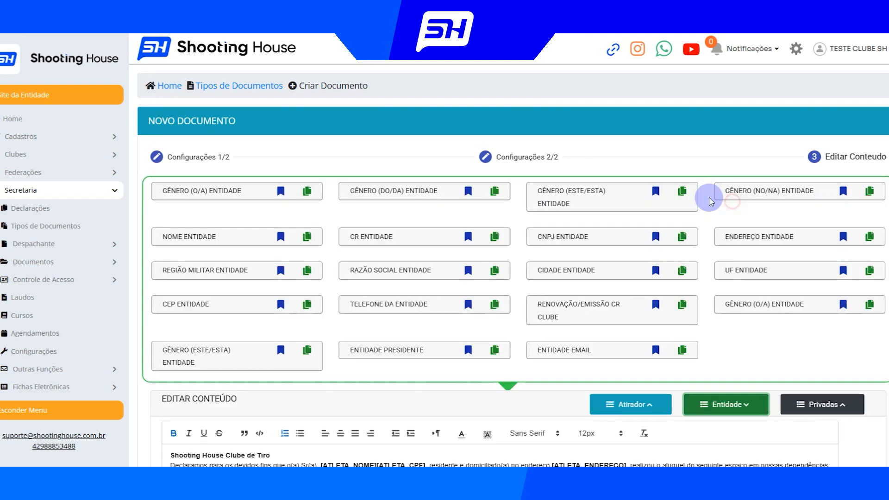
pyautogui.scroll(-3, 620, 260)
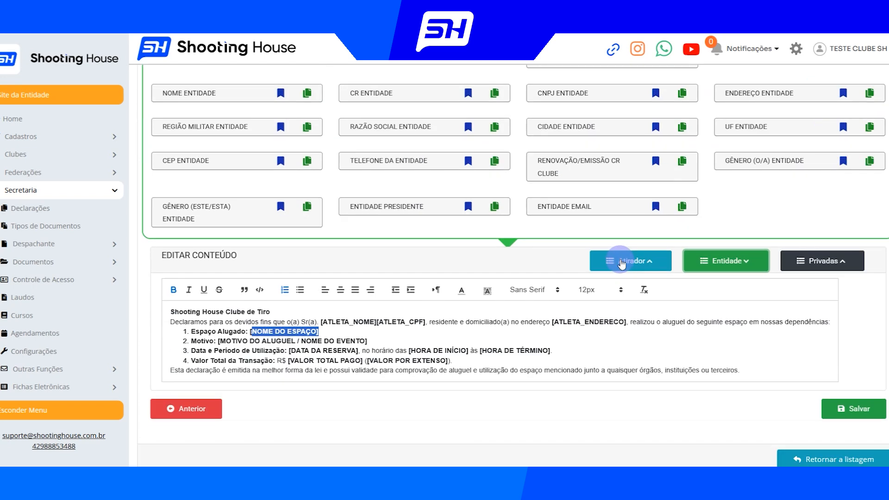
pyautogui.click(333, 339)
pyautogui.moveTo(330, 334); pyautogui.dragTo(249, 332)
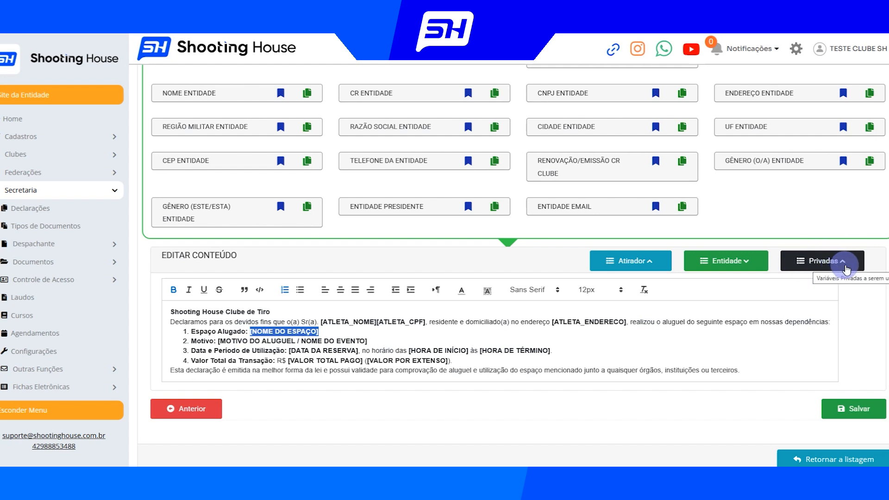
# Show the private variables and delete the [NOME DO ESPAÇO] placeholder after "Espaço Alugado:"
pyautogui.click(868, 318)
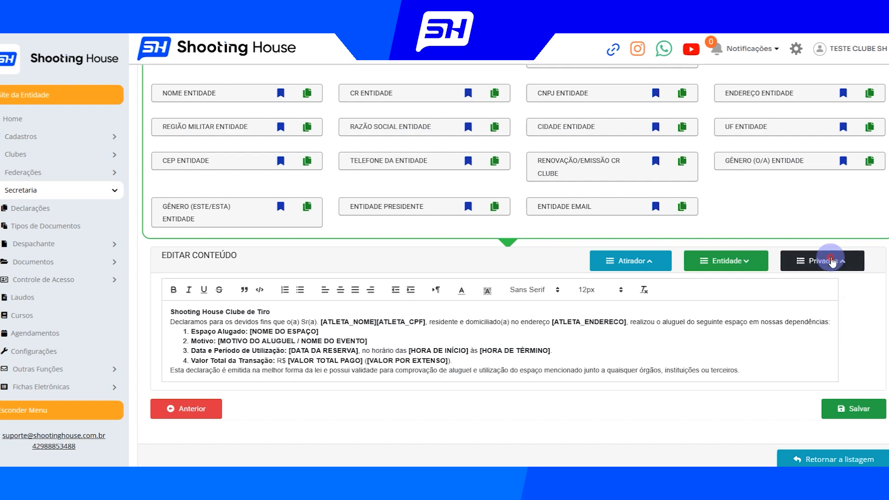
pyautogui.click(815, 260)
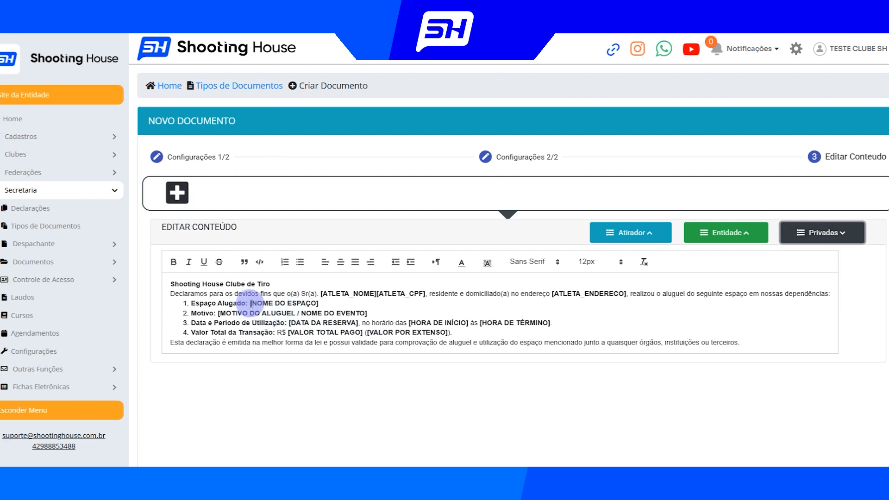
pyautogui.moveTo(251, 303); pyautogui.dragTo(336, 304)
pyautogui.press('BackSpace')
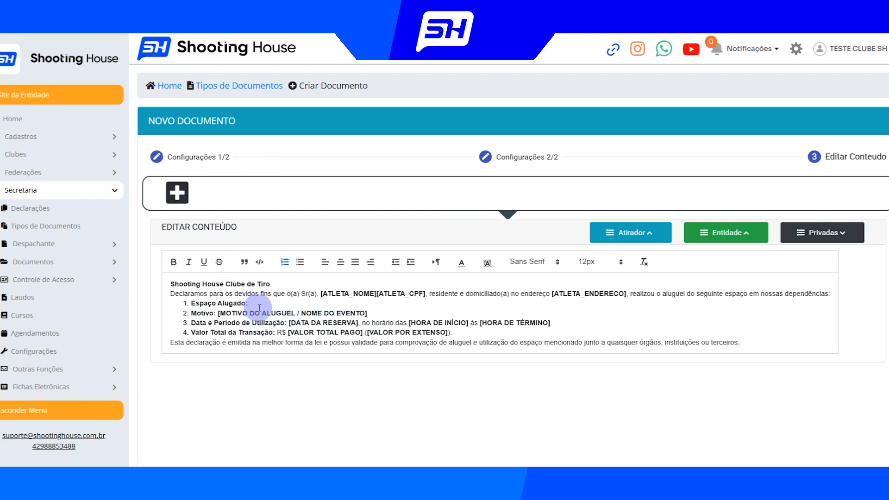
# Create a mandatory private field named ESPACO ALUGADO with type and option Texto, size Médio and rendering order 1
pyautogui.click(177, 192)
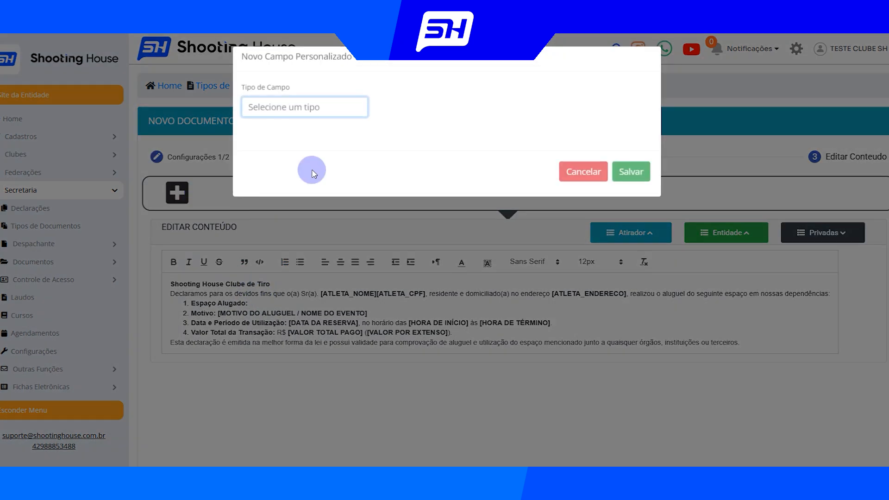
pyautogui.click(306, 113)
pyautogui.click(278, 146)
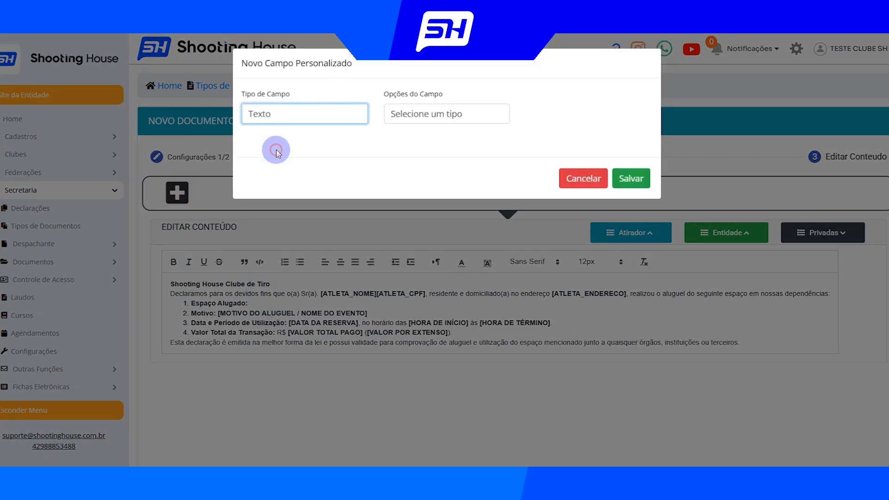
pyautogui.click(416, 123)
pyautogui.click(421, 145)
pyautogui.click(576, 110)
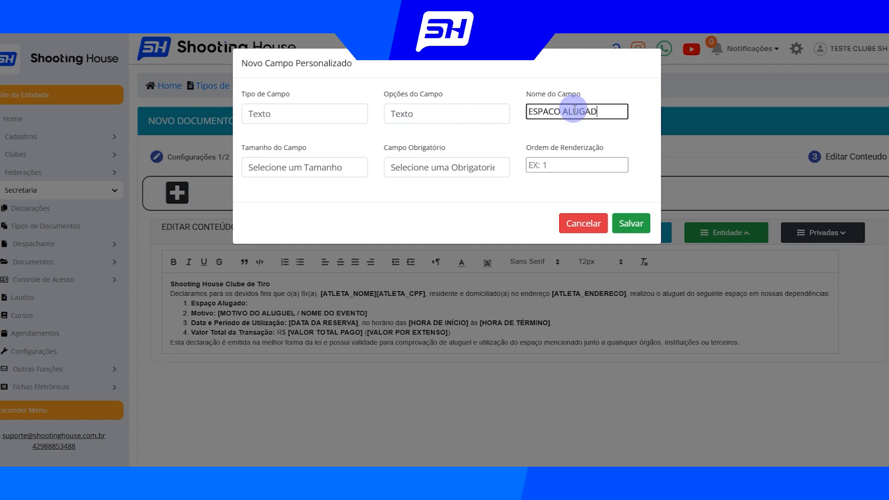
pyautogui.click(302, 168)
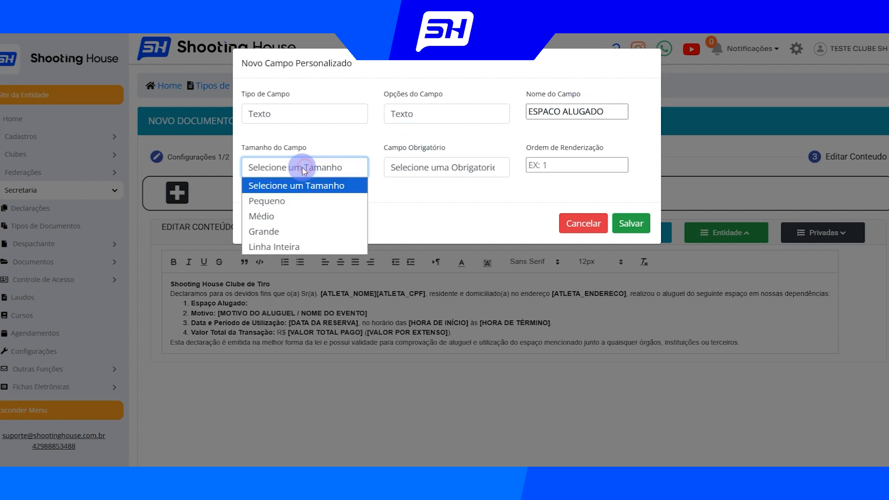
pyautogui.click(266, 219)
pyautogui.click(417, 174)
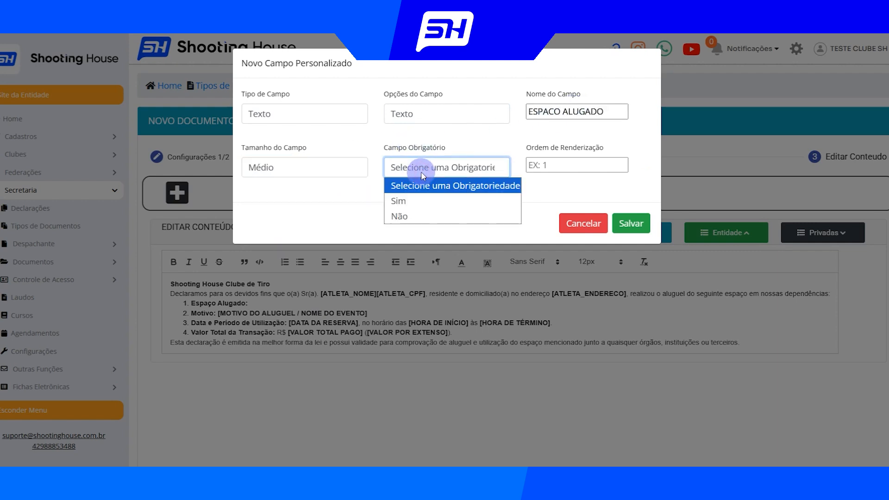
pyautogui.click(403, 201)
pyautogui.click(549, 165)
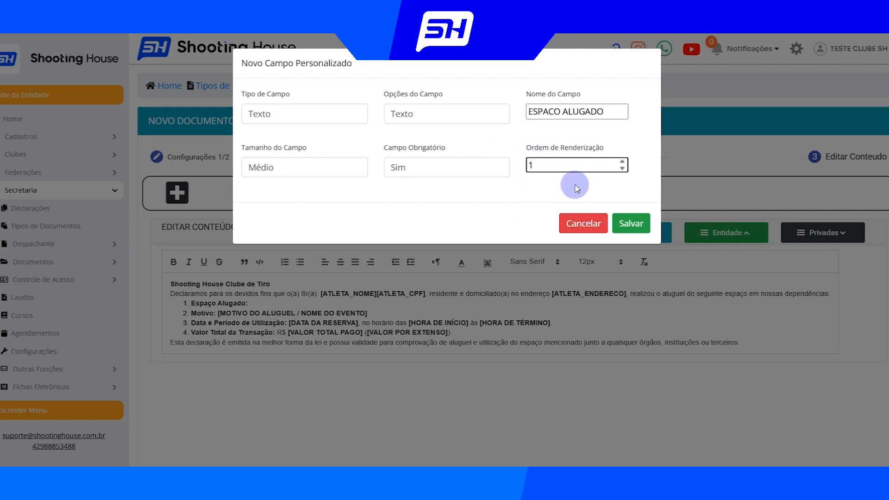
pyautogui.click(625, 224)
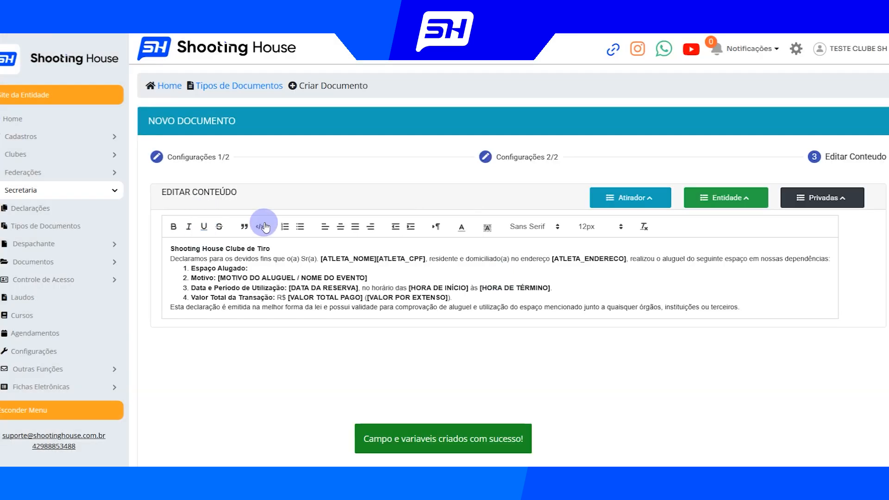
# Insert the private variable [ESPACO ALUGADO] after "Espaço Alugado:" in the first list item
pyautogui.click(838, 205)
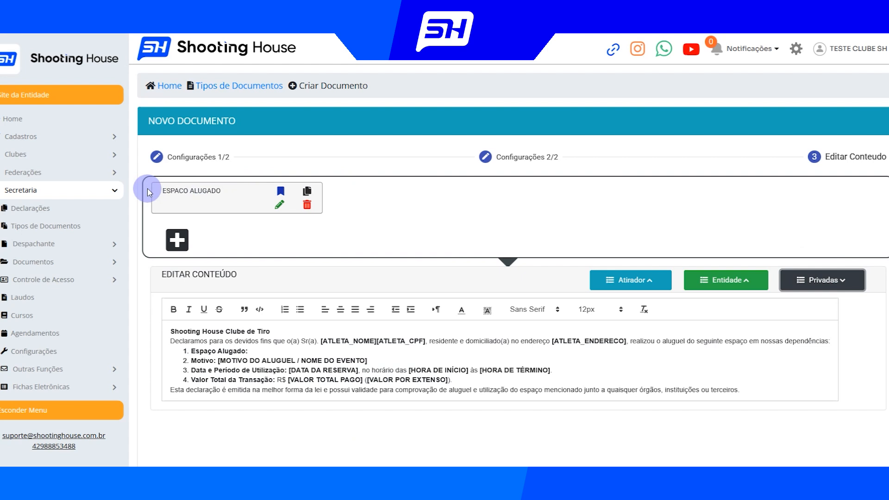
pyautogui.click(309, 192)
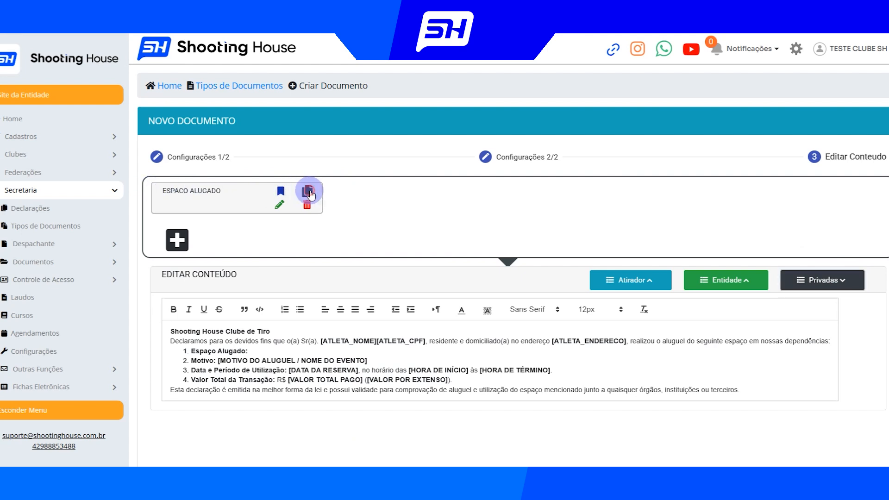
pyautogui.click(261, 350)
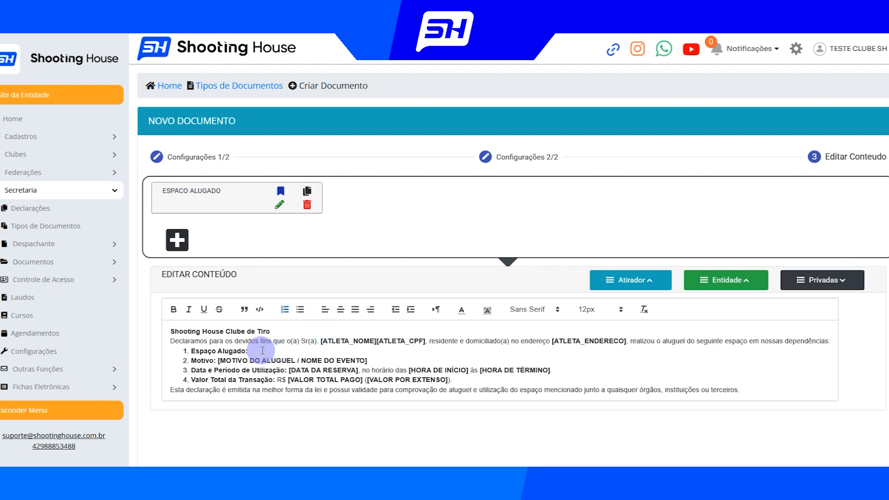
pyautogui.hotkey('ctrl', 'v')
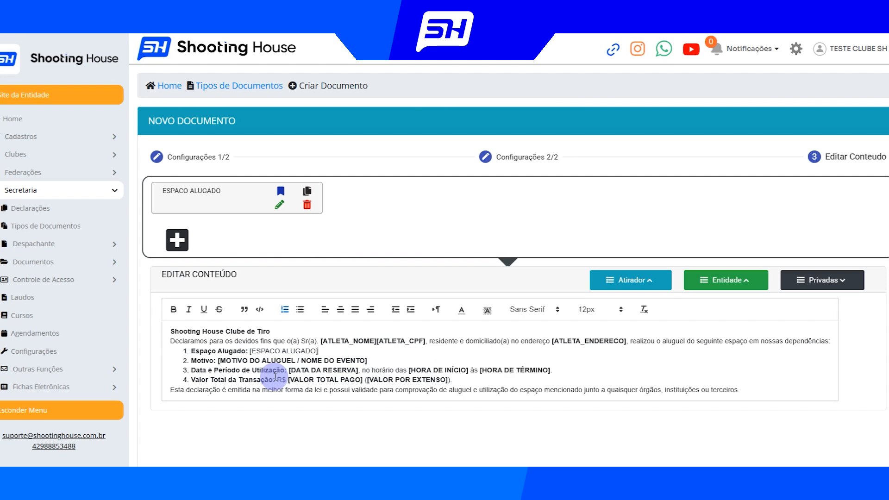
# Delete the [MOTIVO DO ALUGUEL / NOME DO EVENTO] placeholder and create a mandatory Texto field named MOTIVO, size Médio, rendering order 2
pyautogui.moveTo(218, 361); pyautogui.dragTo(384, 359)
pyautogui.press('BackSpace')
pyautogui.click(427, 115)
pyautogui.click(404, 146)
pyautogui.click(551, 111)
pyautogui.write('MOTIVO')
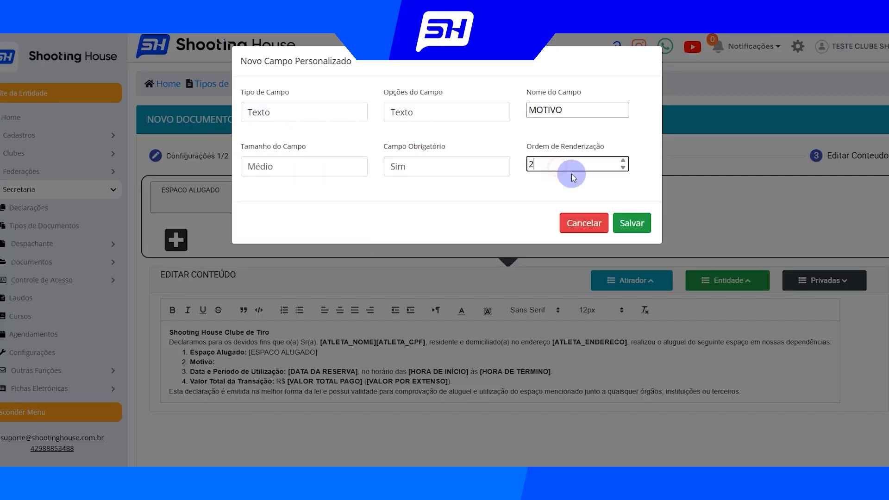
# Delete the date and time placeholders after "Data e Período de Utilização:" and create a Texto field named DATA RESERVA with rendering order 3
pyautogui.moveTo(287, 288); pyautogui.dragTo(552, 289)
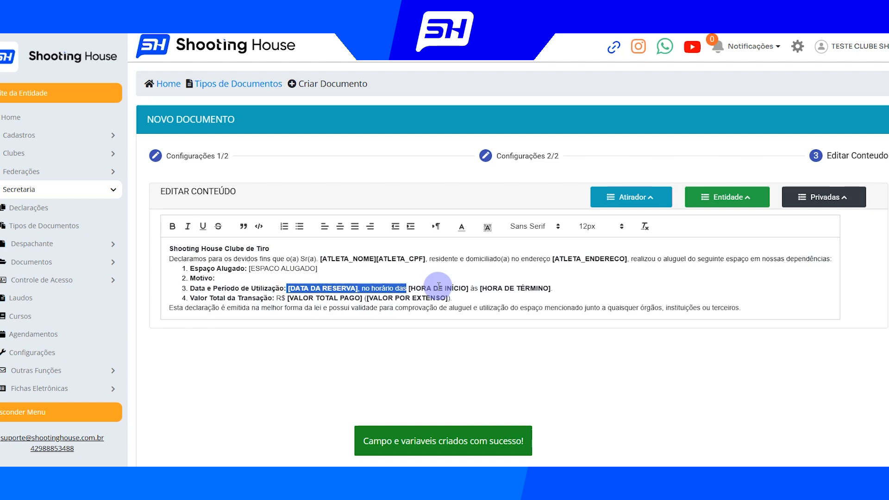
pyautogui.press('BackSpace')
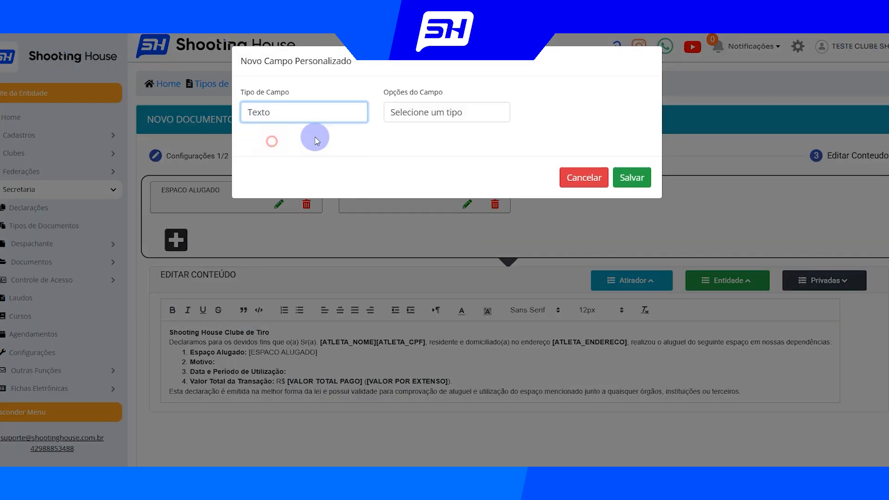
pyautogui.click(446, 112)
pyautogui.click(577, 110)
pyautogui.write('DATA RESERVA')
pyautogui.click(303, 166)
pyautogui.click(271, 216)
pyautogui.click(446, 167)
pyautogui.write('3')
pyautogui.click(637, 232)
# Delete the value placeholders after "R$" in the fourth list item and create a private field named VALOR REAIS
pyautogui.moveTo(280, 301); pyautogui.dragTo(476, 294)
pyautogui.press('BackSpace')
pyautogui.click(273, 116)
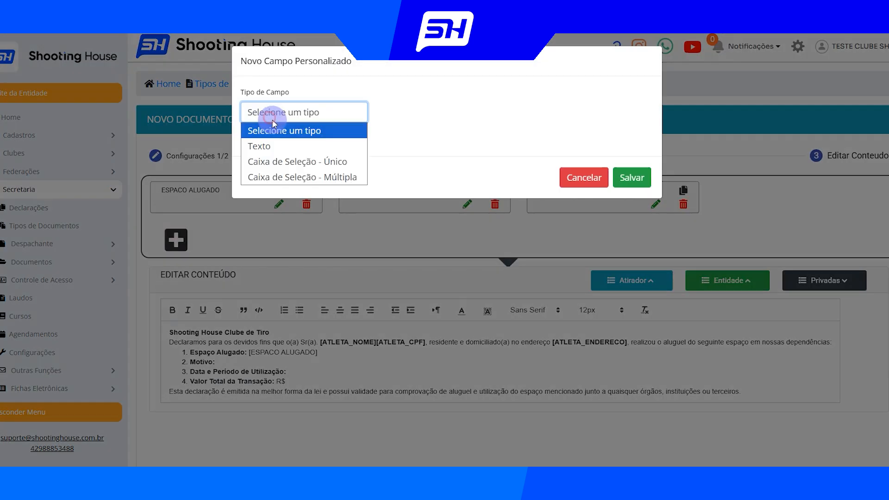
pyautogui.click(259, 146)
pyautogui.click(570, 116)
pyautogui.click(303, 166)
pyautogui.click(271, 198)
pyautogui.click(447, 167)
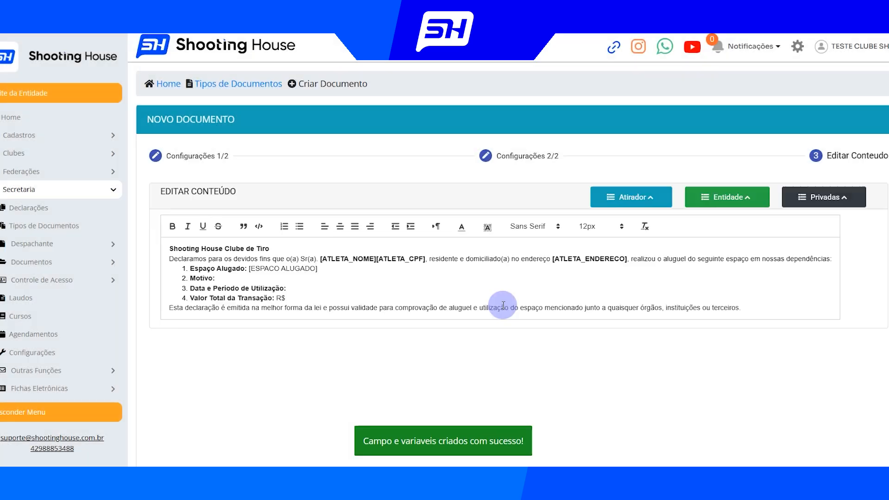
# Insert the private variables [MOTIVO], [DATA RESERVA] and [VALOR REAIS] into their matching list items
pyautogui.click(842, 204)
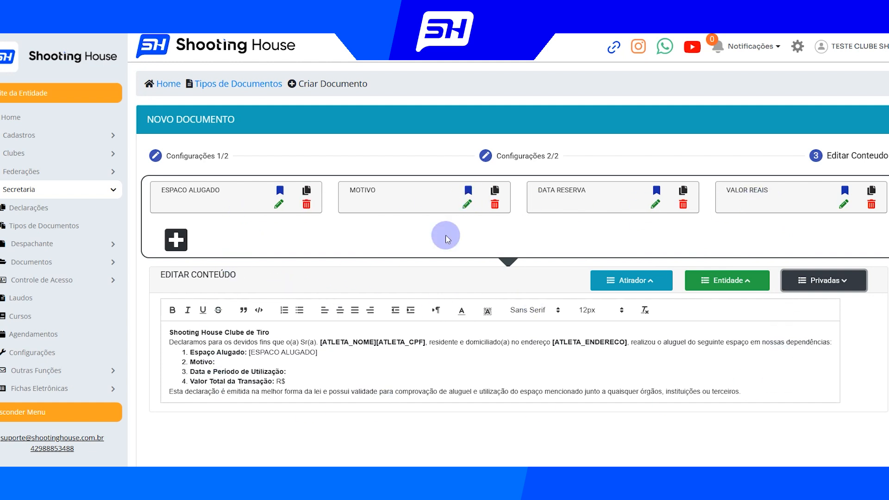
pyautogui.click(495, 191)
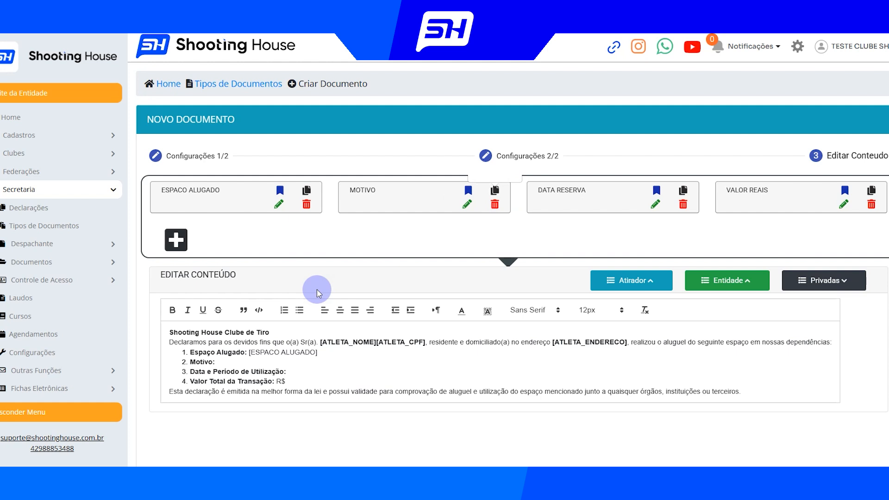
pyautogui.hotkey('ctrl', 'v')
pyautogui.click(683, 190)
pyautogui.click(312, 371)
pyautogui.hotkey('ctrl', 'v')
pyautogui.click(871, 190)
pyautogui.click(323, 383)
pyautogui.hotkey('ctrl', 'v')
# Remove the bold formatting from the [DATA RESERVA] variable in the third list item
pyautogui.moveTo(288, 372); pyautogui.dragTo(346, 371)
pyautogui.click(172, 309)
pyautogui.click(397, 377)
# Add a blank line between the numbered list and the closing paragraph
pyautogui.scroll(-2, 426, 366)
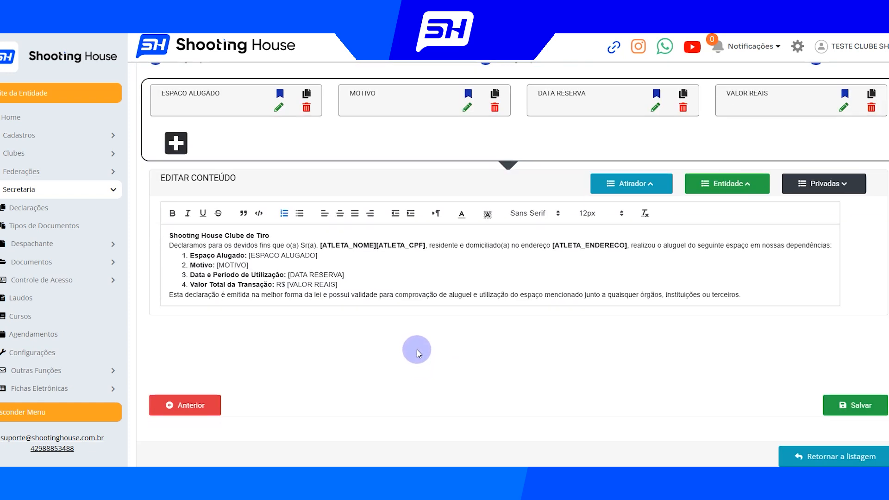
pyautogui.press('Return')
pyautogui.press('Return')
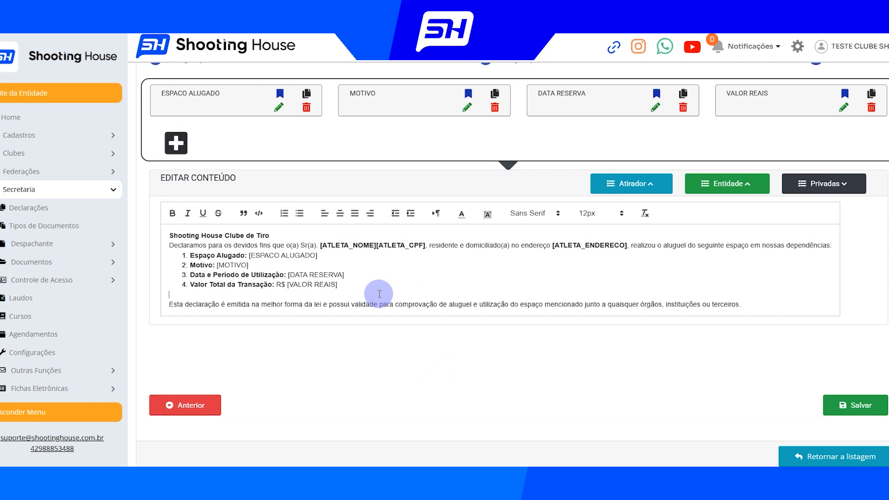
# Save the document type, then find it in the document list with "alug" and reopen it for editing
pyautogui.click(833, 410)
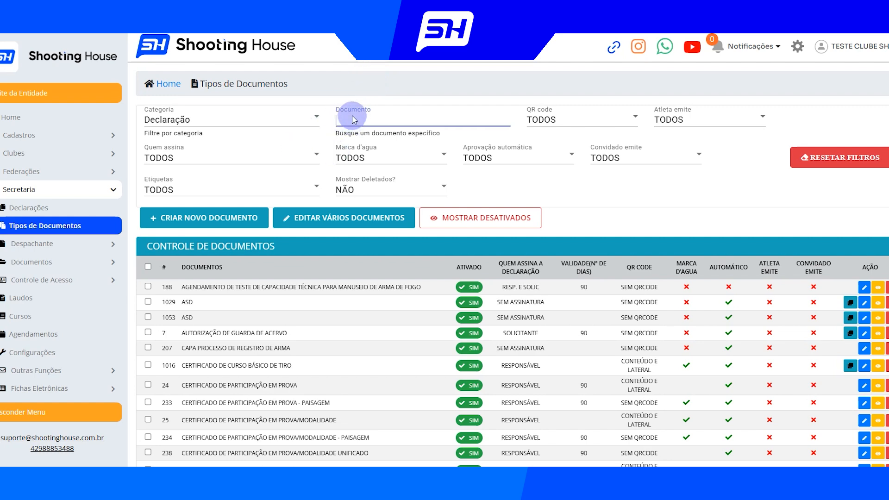
pyautogui.write('alug')
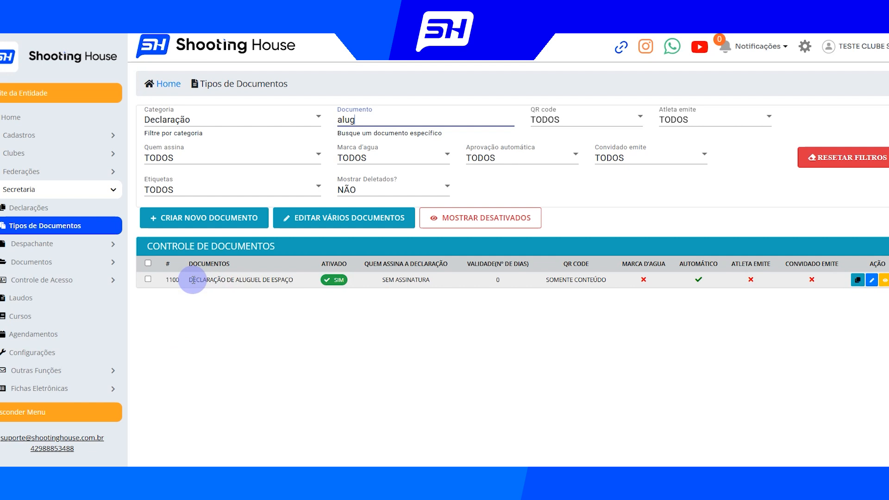
pyautogui.moveTo(189, 280); pyautogui.dragTo(290, 280)
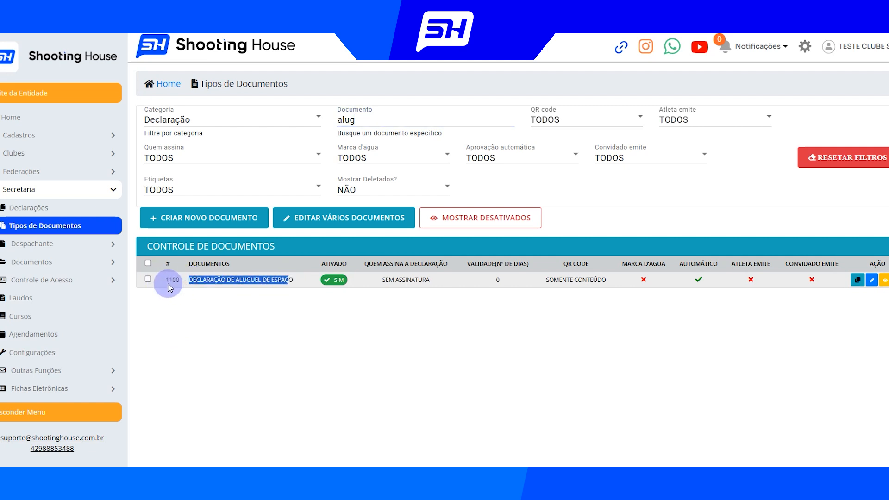
pyautogui.moveTo(187, 281); pyautogui.dragTo(293, 281)
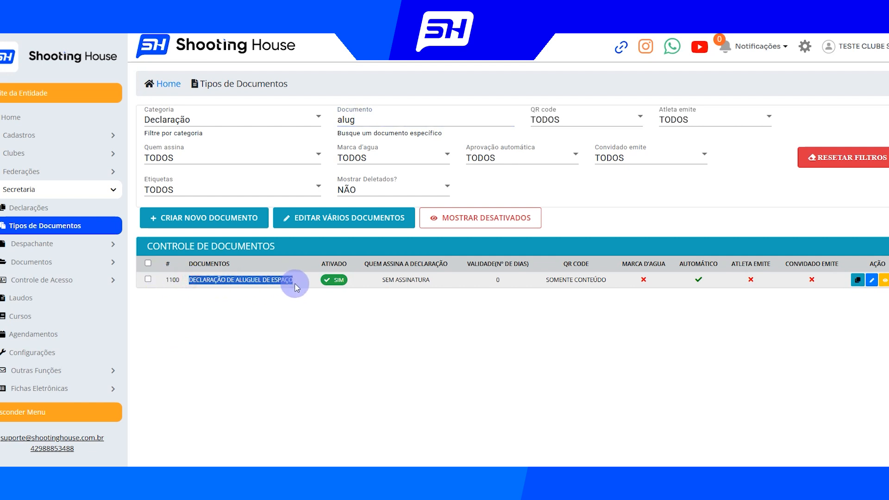
pyautogui.click(871, 281)
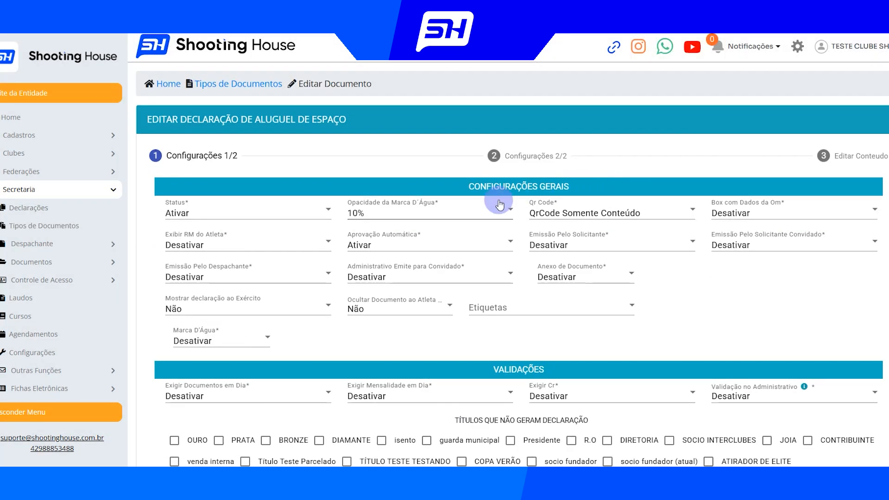
# Set the person responsible for the signature to Próprio Solicitante and check the available signature types, keeping Padrão
pyautogui.scroll(-8, 486, 199)
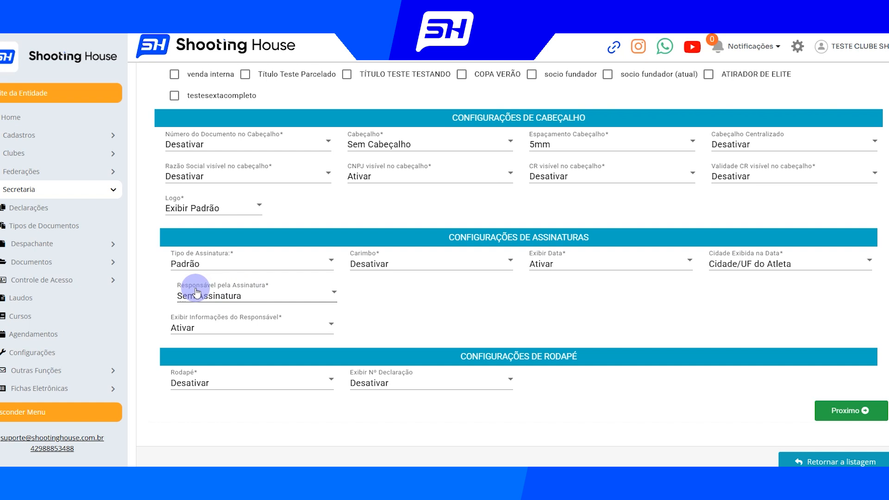
pyautogui.click(197, 293)
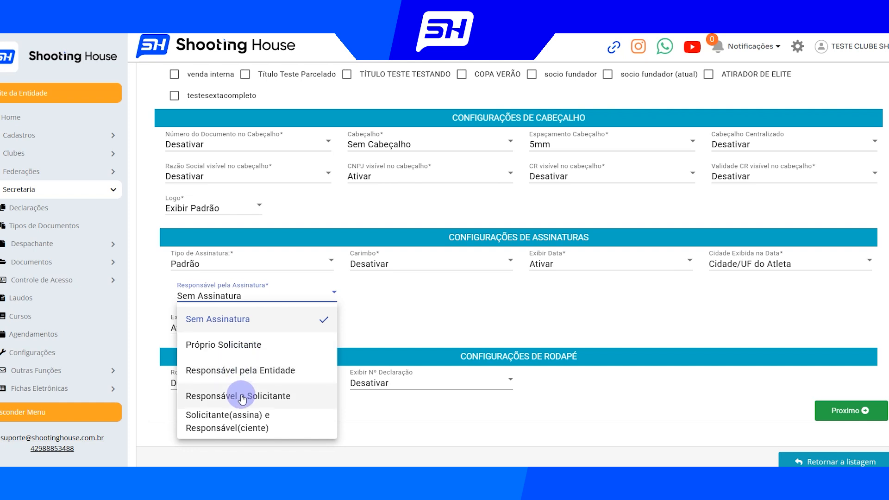
pyautogui.click(235, 348)
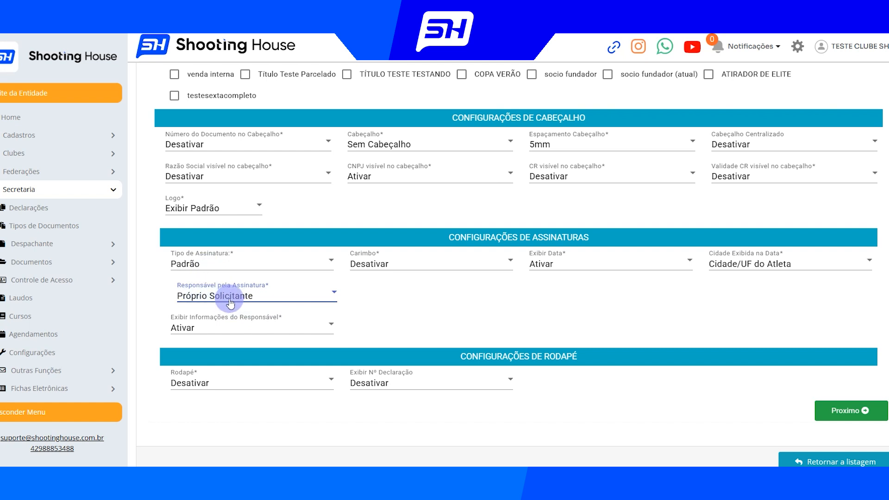
pyautogui.click(238, 270)
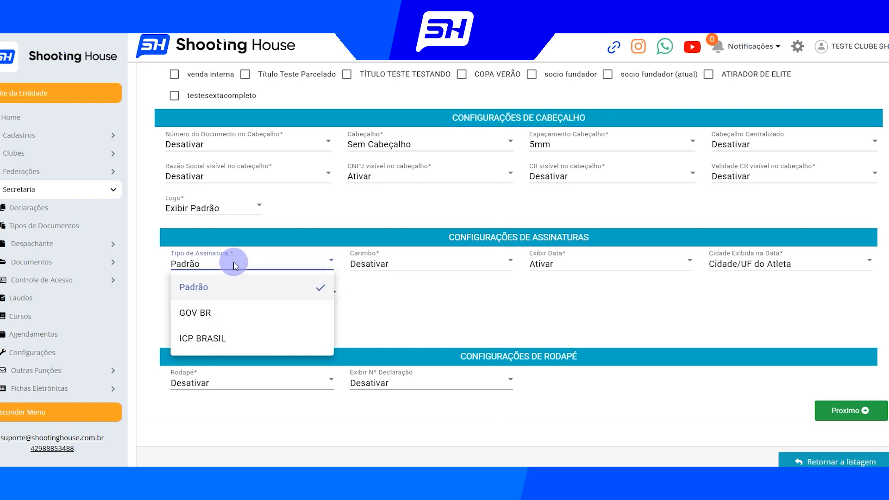
pyautogui.click(405, 334)
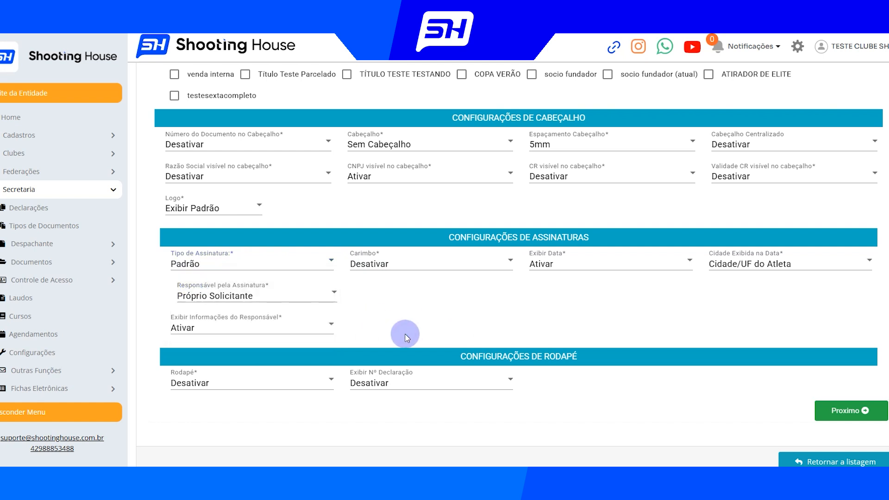
# Advance through the remaining configuration stages to the content editor and save the edited document type
pyautogui.click(873, 420)
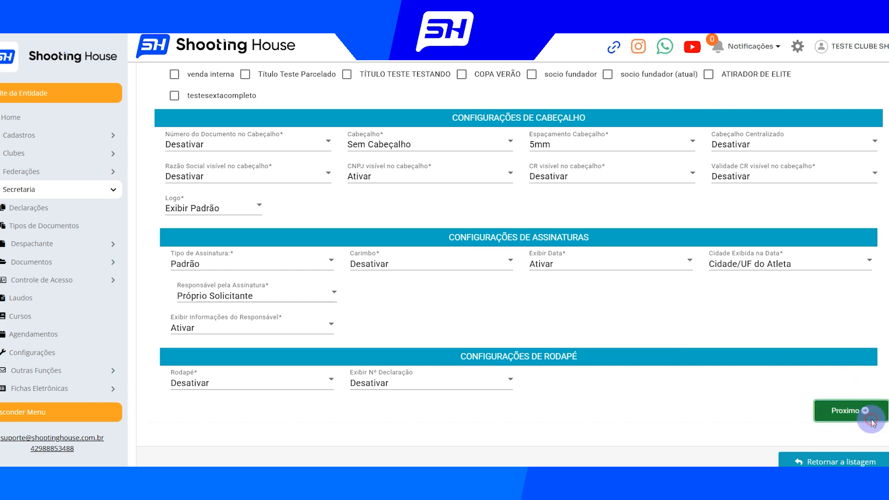
pyautogui.scroll(-4, 857, 395)
pyautogui.click(850, 376)
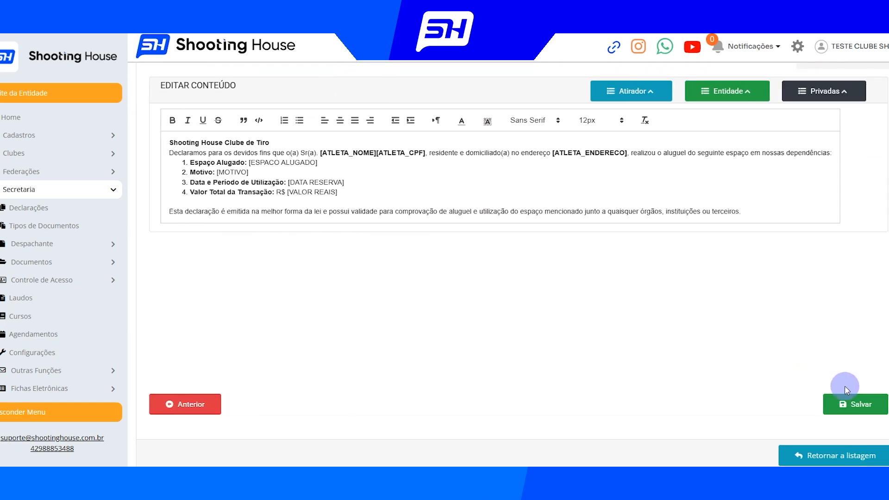
pyautogui.click(851, 413)
pyautogui.scroll(-5, 195, 264)
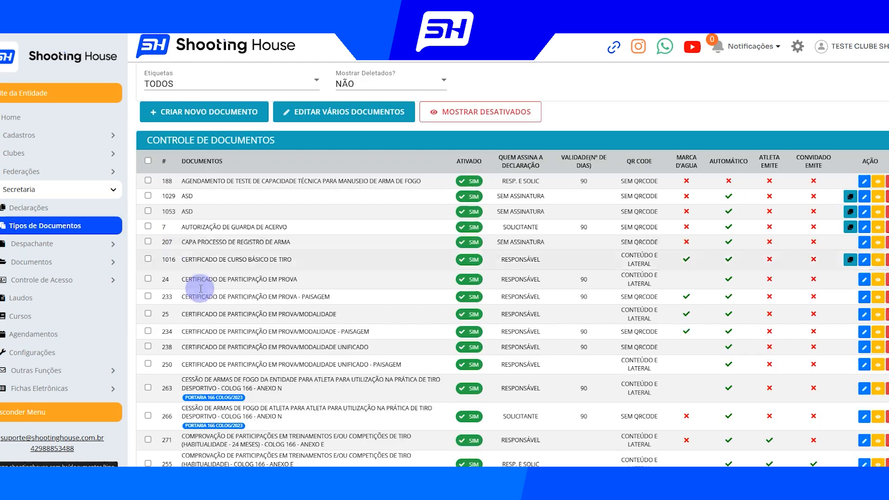
# Start generating a new declaration from the Declarações list and select the test athlete as its holder
pyautogui.click(46, 208)
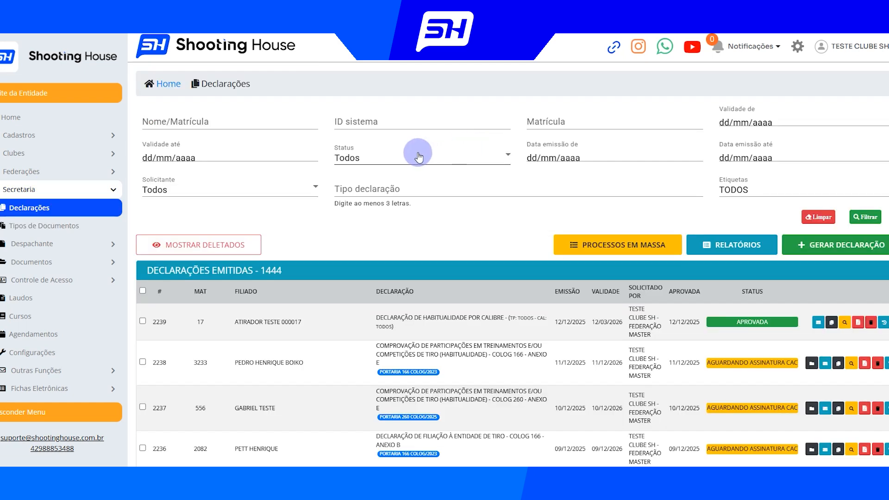
pyautogui.click(847, 245)
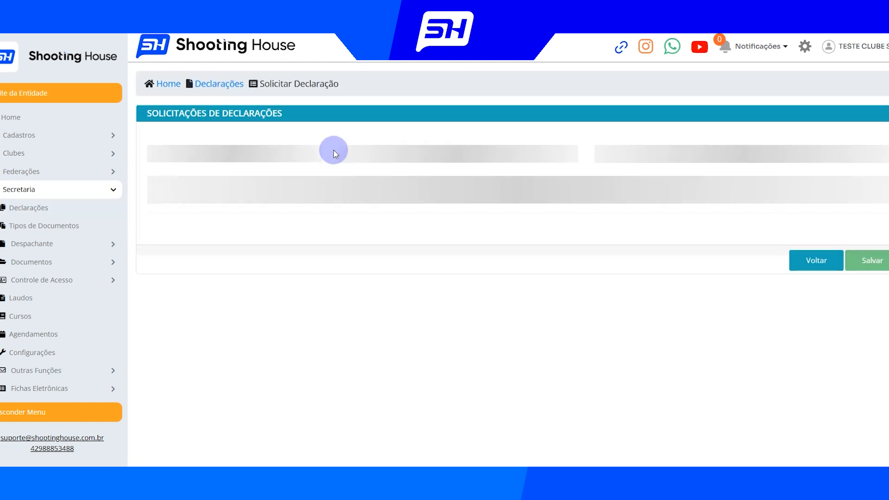
pyautogui.click(327, 156)
pyautogui.write('mathe')
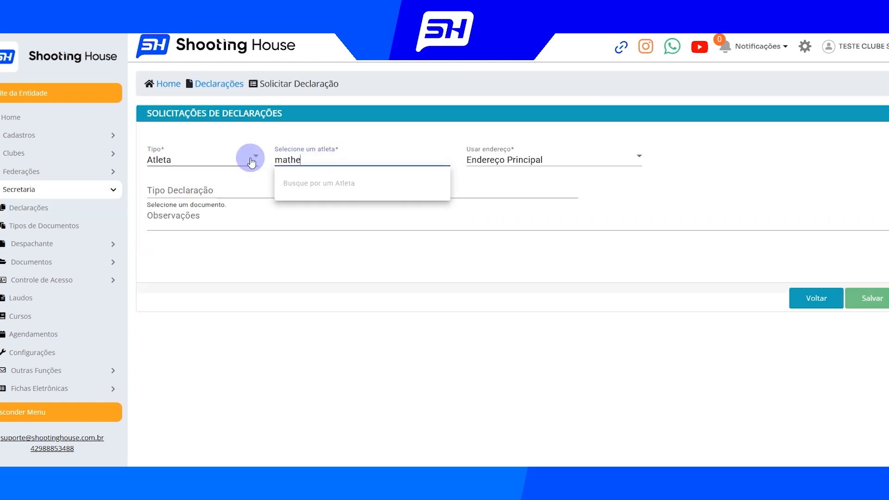
pyautogui.write('us te')
pyautogui.click(324, 184)
# Choose DECLARAÇÃO DE ALUGUEL DE ESPAÇO as the declaration type
pyautogui.click(253, 195)
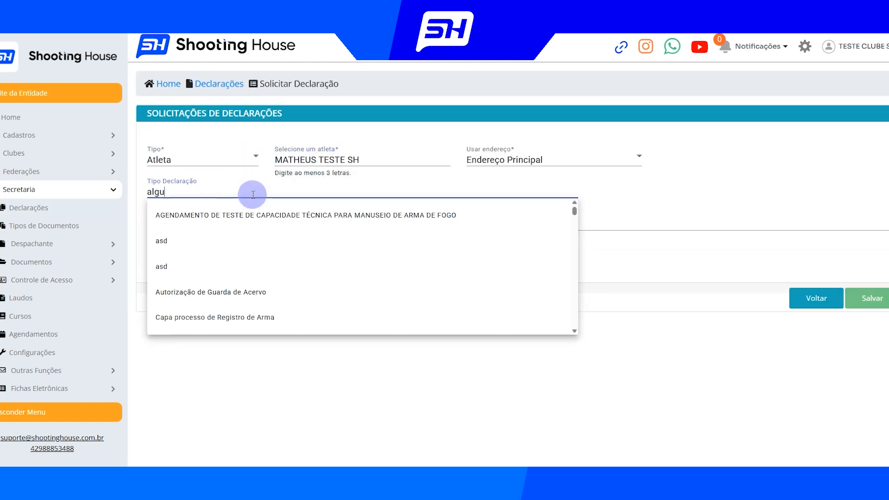
pyautogui.press('BackSpace')
pyautogui.write('uel')
pyautogui.click(303, 222)
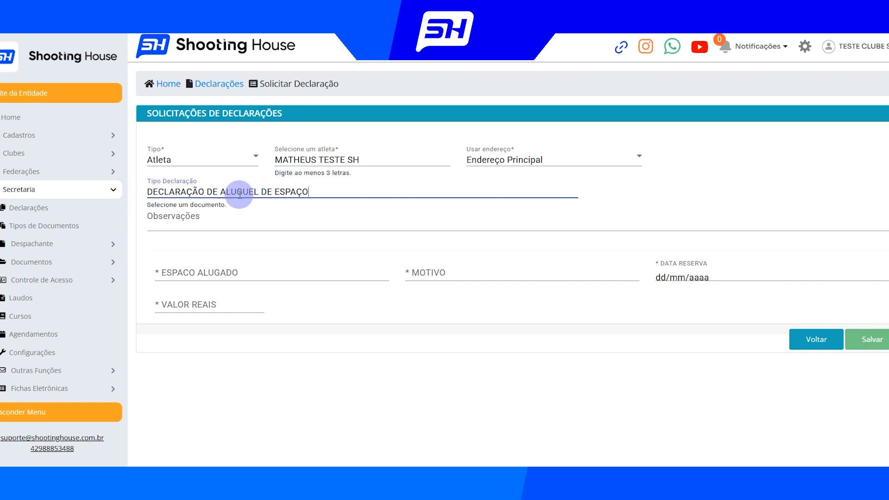
pyautogui.click(317, 480)
pyautogui.click(317, 480)
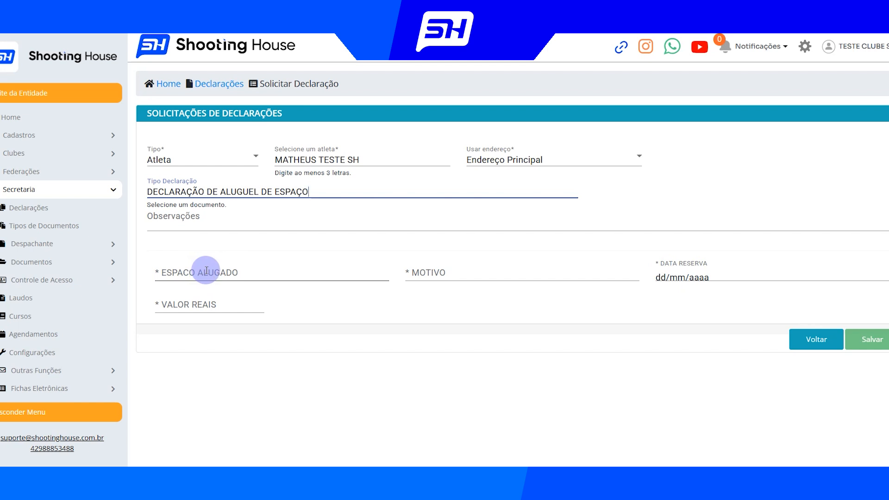
# Fill in the space Churrasqueira 04, reason Festa de Fim de Ano, reservation date 24/12/2025 and value 400,00, and save the declaration
pyautogui.click(199, 274)
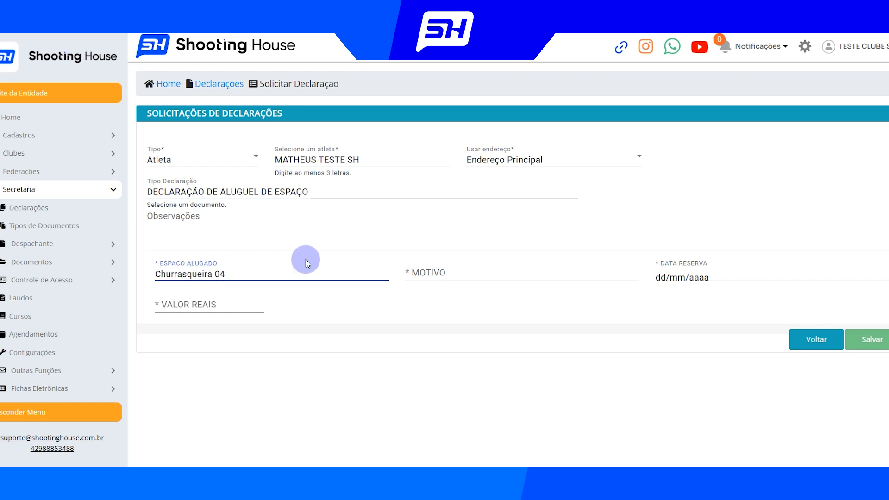
pyautogui.click(437, 276)
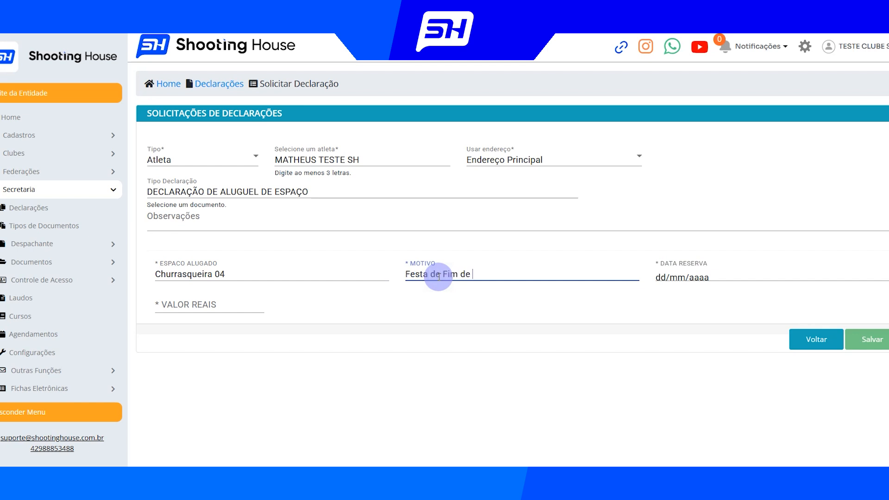
pyautogui.click(661, 278)
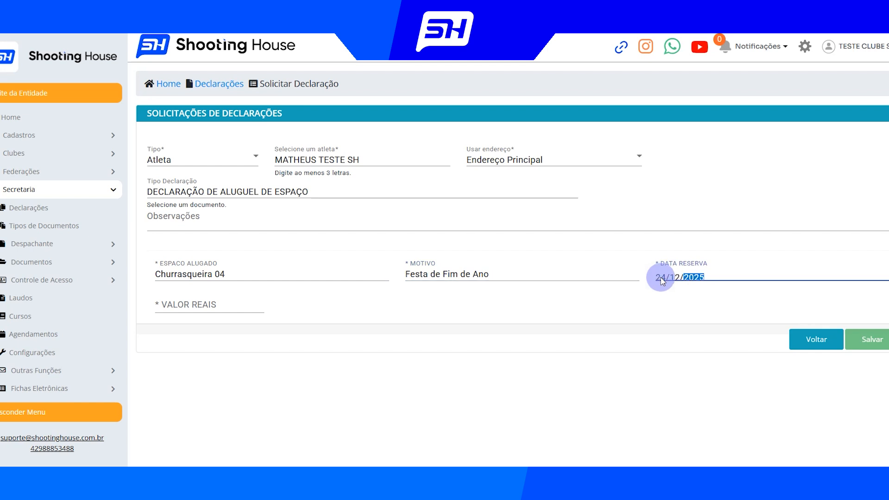
pyautogui.click(194, 304)
pyautogui.write('400,00')
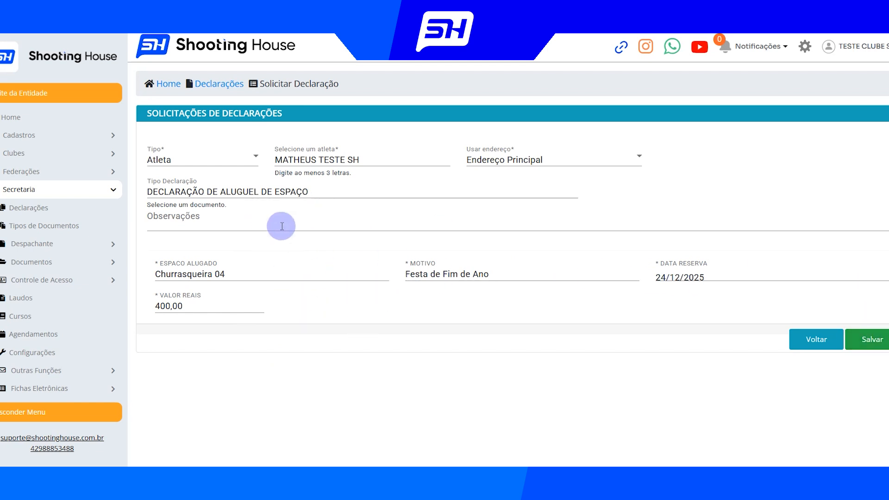
pyautogui.click(866, 338)
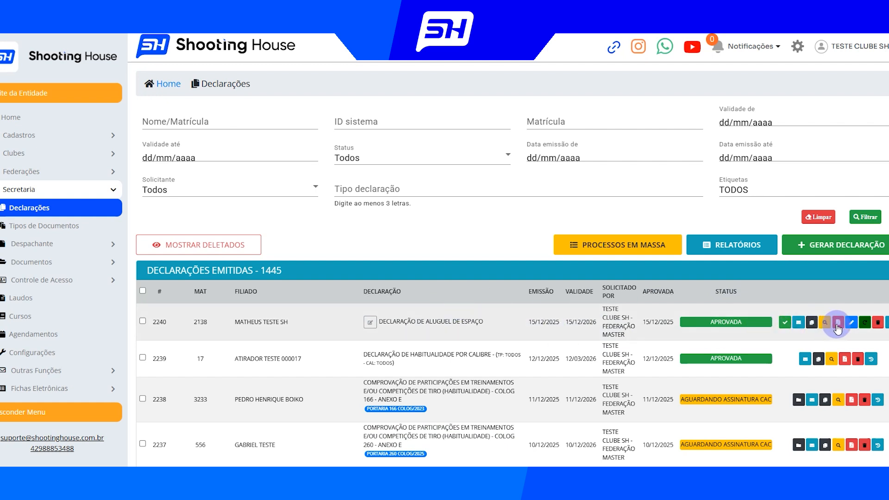
# View the issued space rental declaration and examine the athlete details and the filled-in private fields in its text
pyautogui.click(825, 323)
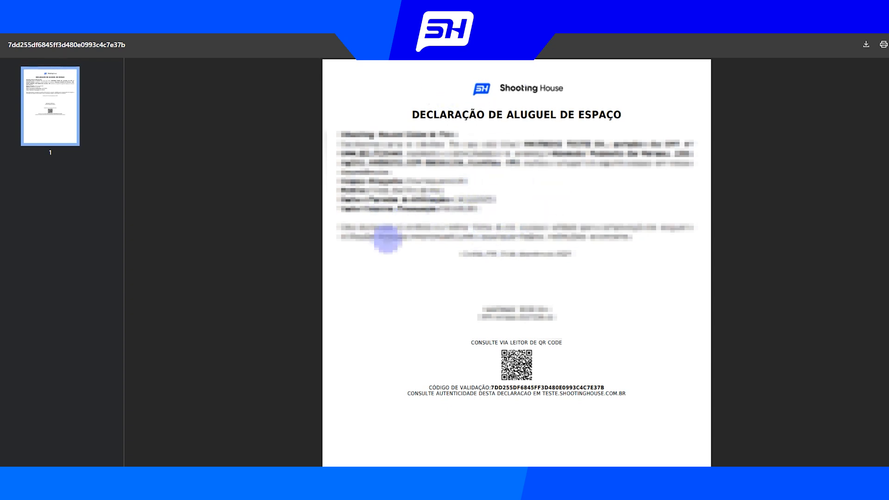
pyautogui.moveTo(555, 145); pyautogui.dragTo(675, 164)
pyautogui.click(603, 177)
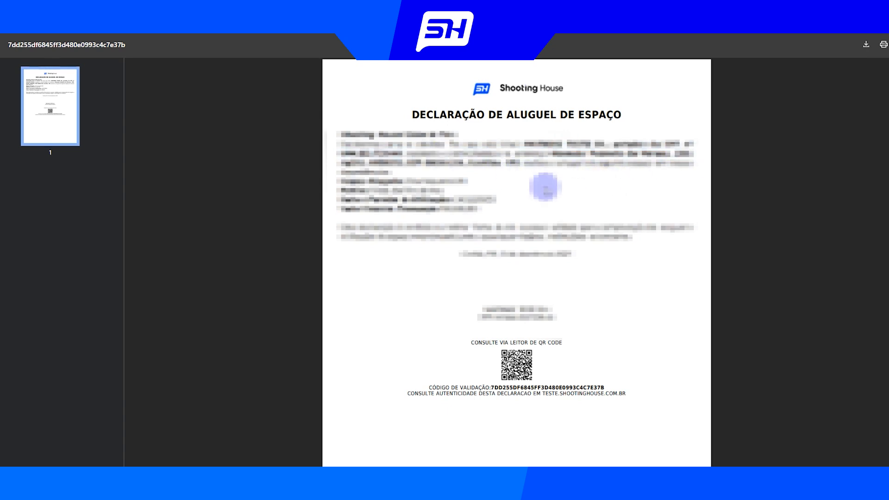
pyautogui.moveTo(342, 183)
pyautogui.mouseDown()
pyautogui.moveTo(503, 197)
pyautogui.moveTo(419, 183)
pyautogui.moveTo(354, 186)
pyautogui.mouseUp()
pyautogui.click(512, 200)
pyautogui.click(391, 190)
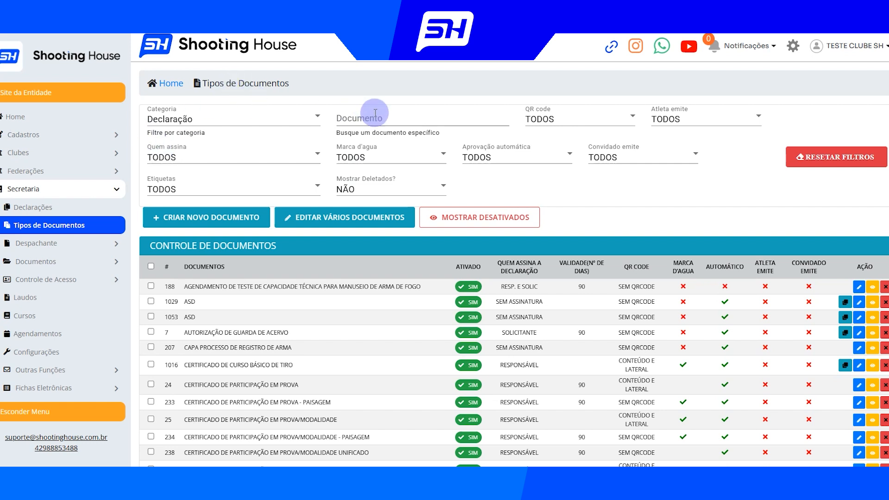
# Find the space rental declaration among the document types by searching for "alugue" and open it for editing
pyautogui.click(37, 228)
pyautogui.click(366, 120)
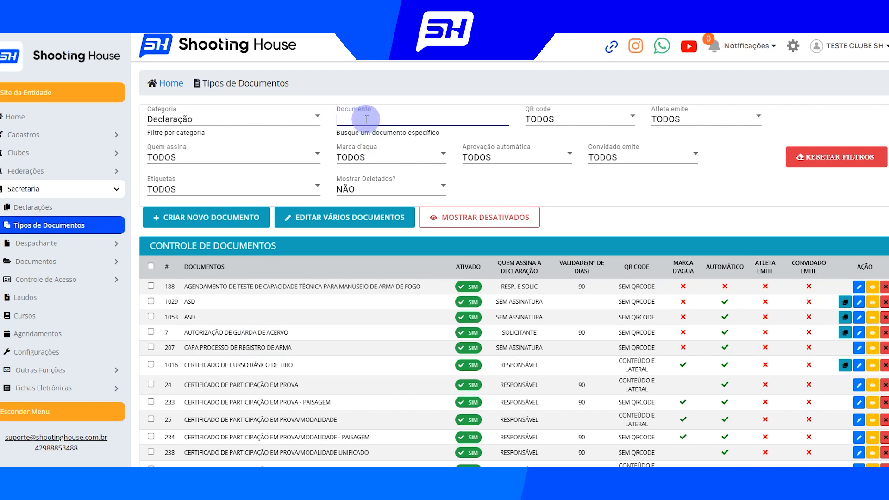
pyautogui.write('alugu')
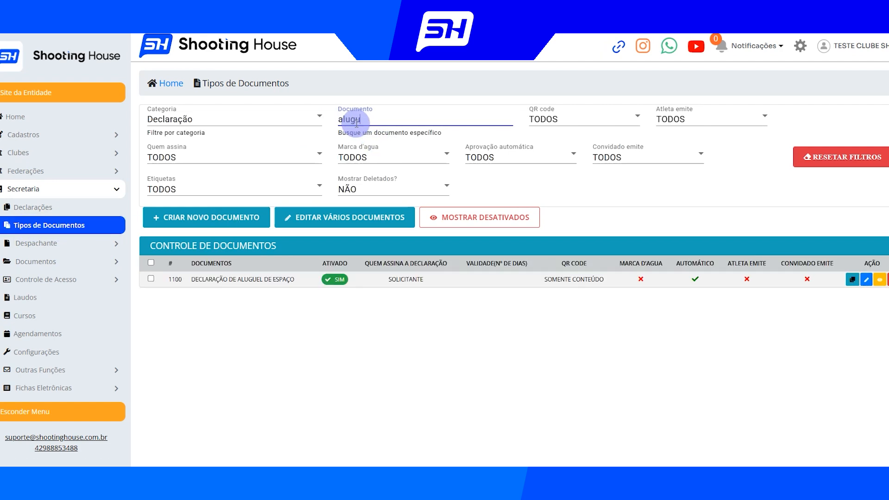
pyautogui.write('e')
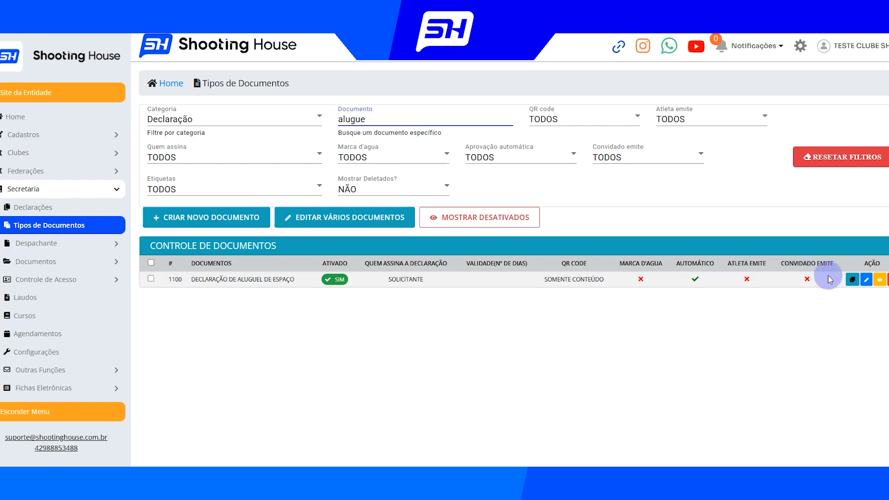
pyautogui.click(867, 280)
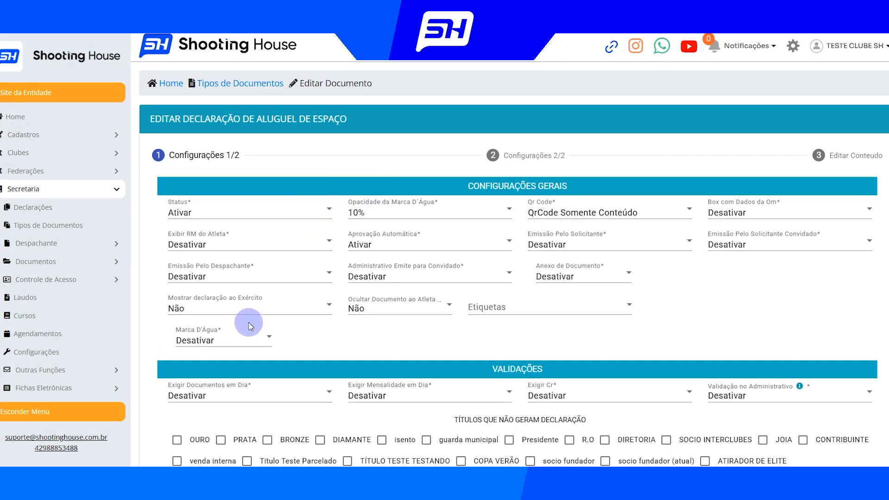
# Look at the Shooting House background image and set the document's Marca D'Água to Ativar na Página Inteira
pyautogui.click(225, 345)
pyautogui.click(385, 238)
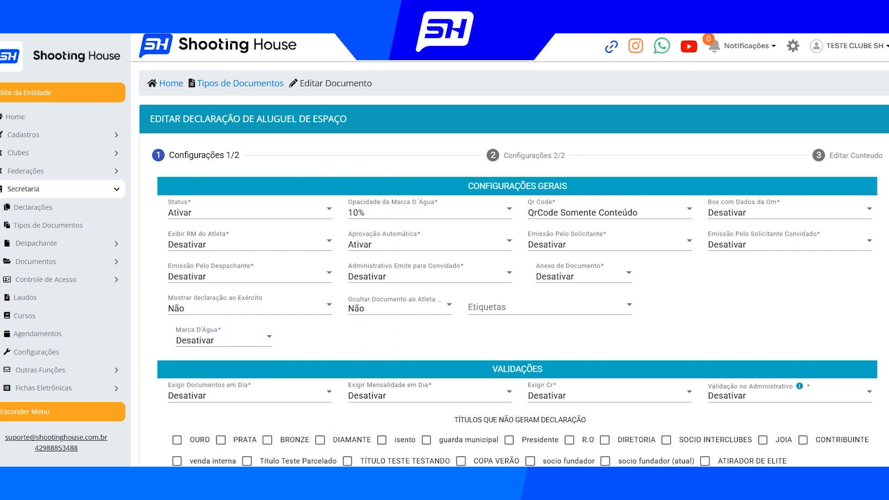
pyautogui.click(330, 484)
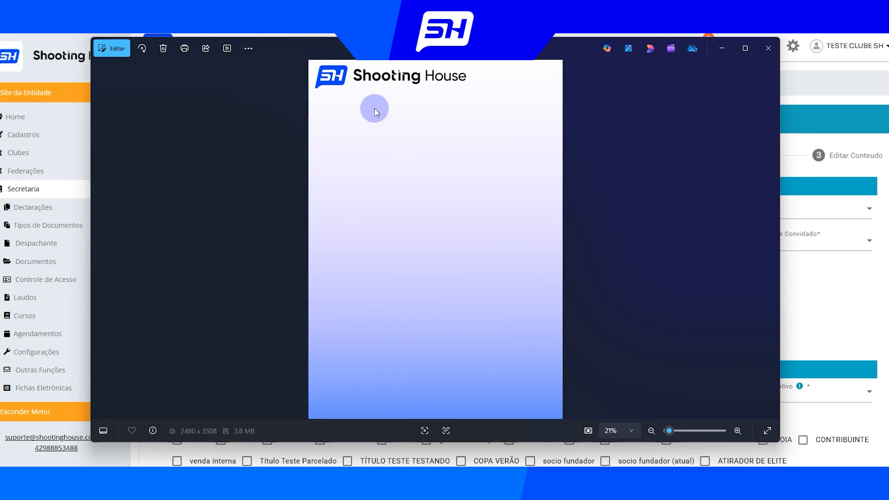
pyautogui.click(795, 137)
pyautogui.click(215, 342)
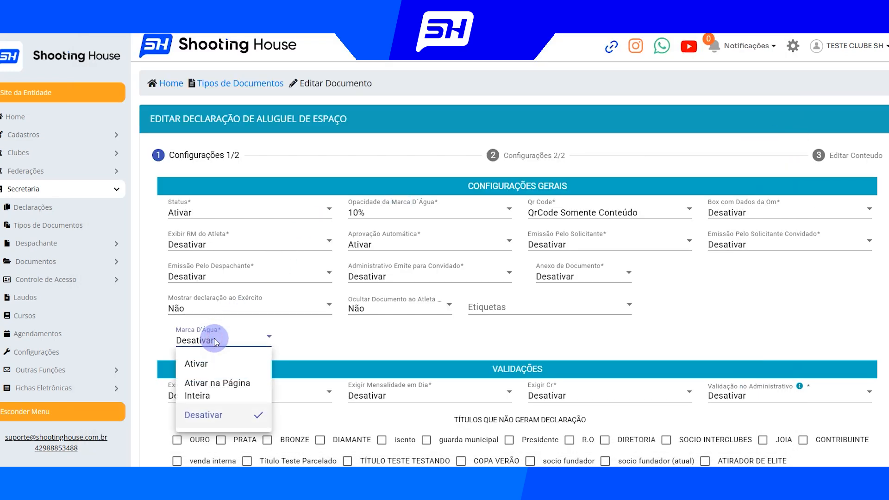
pyautogui.click(229, 385)
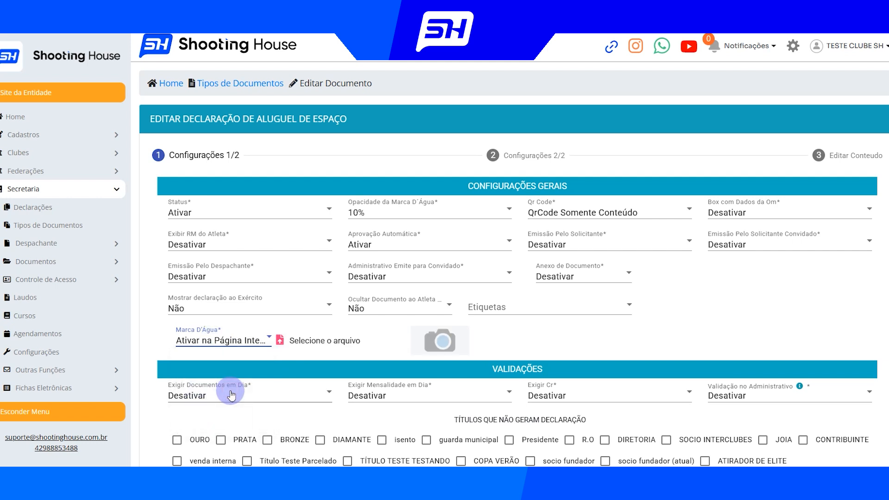
# Upload the Shooting House background image from the Desktop folder as the document's watermark file
pyautogui.click(282, 342)
pyautogui.click(41, 101)
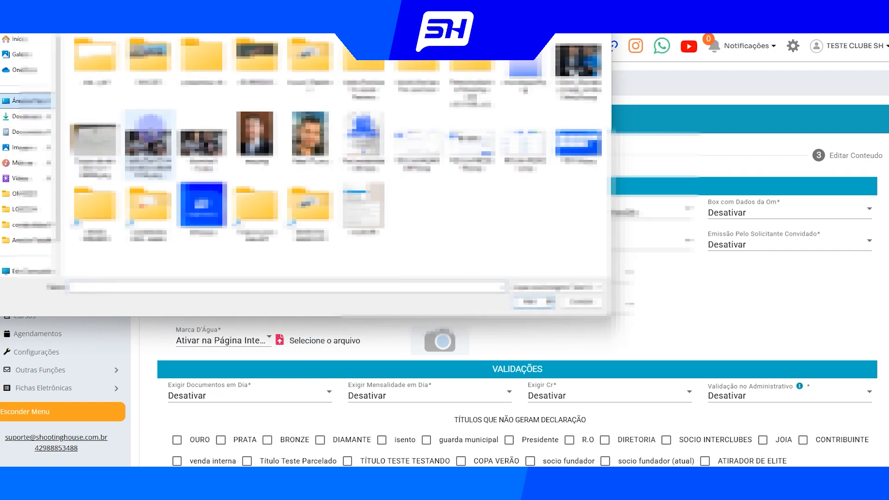
pyautogui.doubleClick(523, 61)
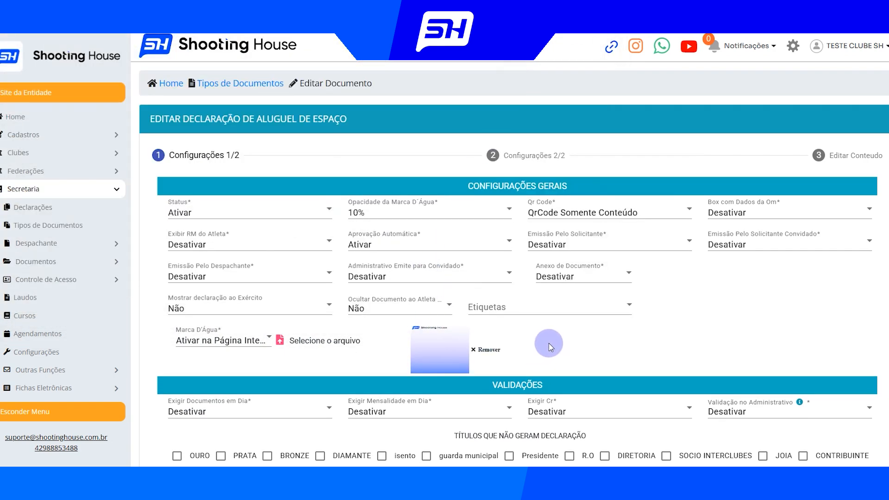
# Set the watermark opacity, Opacidade da Marca D'Água, to 100%
pyautogui.click(384, 211)
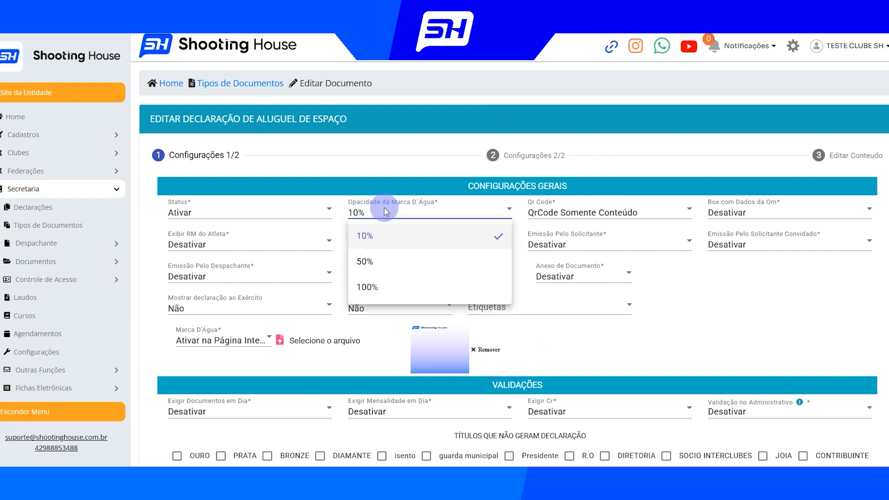
pyautogui.click(375, 236)
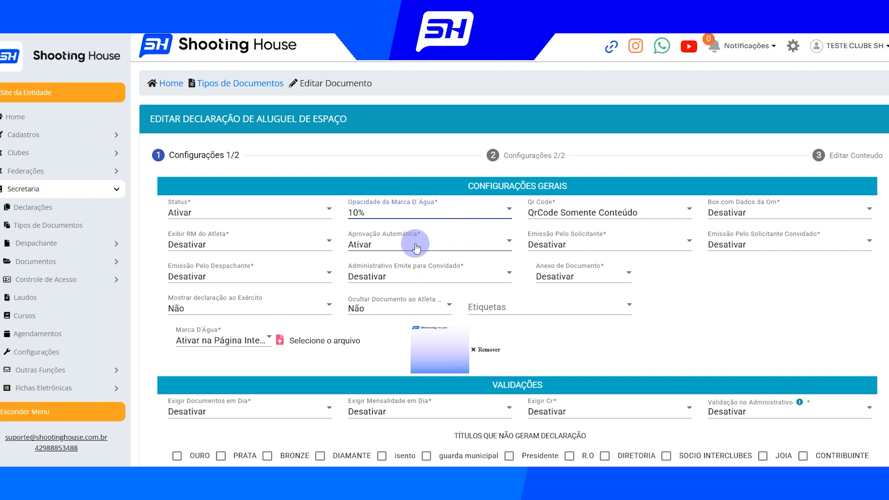
pyautogui.click(370, 213)
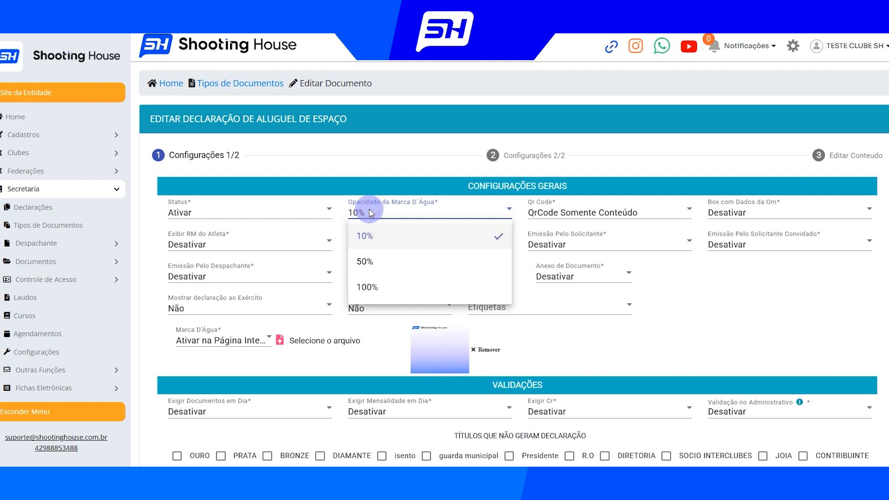
pyautogui.click(383, 294)
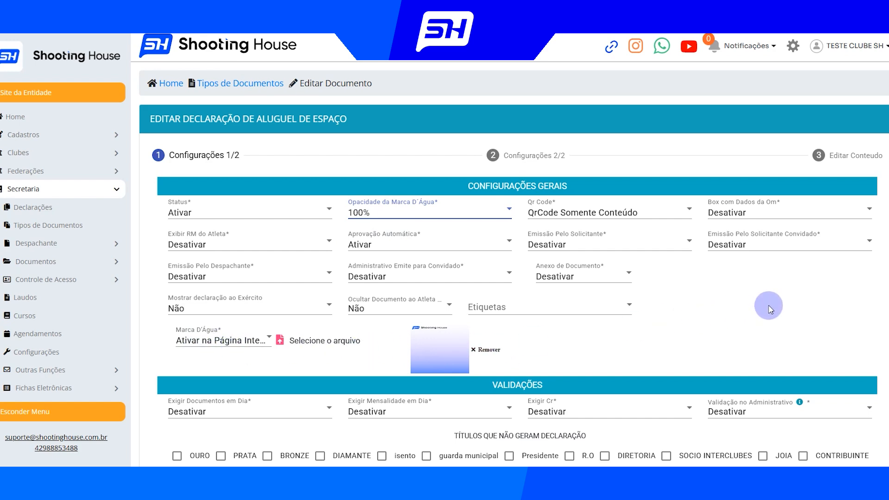
# Compare the background image with the issued declaration, then set the header's Logo to Sem Logo and Espaçamento Cabeçalho to 20mm
pyautogui.scroll(-5, 771, 303)
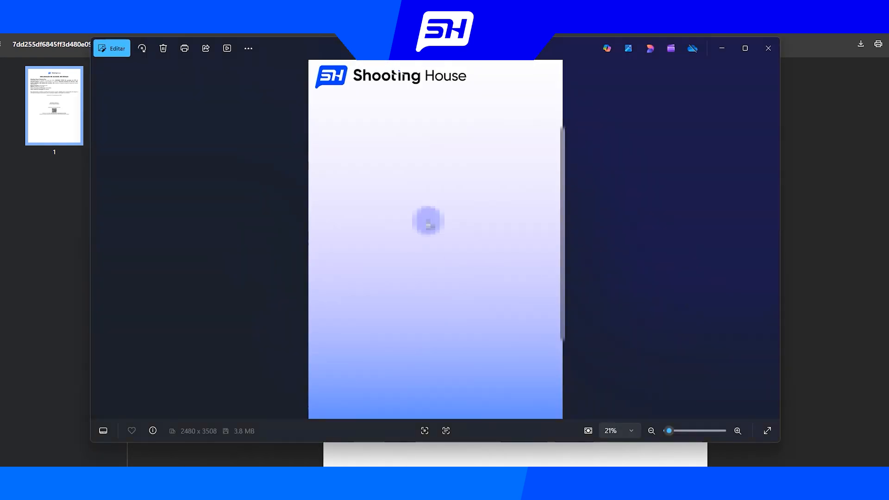
pyautogui.click(718, 48)
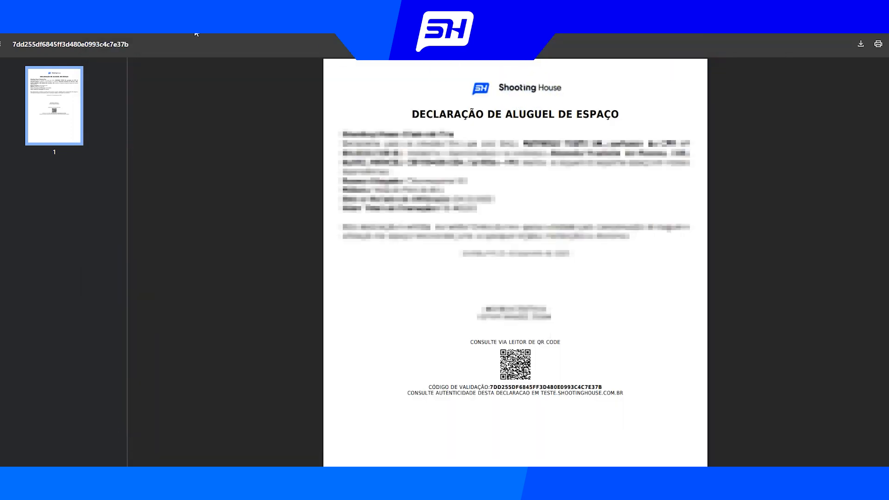
pyautogui.click(194, 10)
pyautogui.click(227, 368)
pyautogui.click(199, 341)
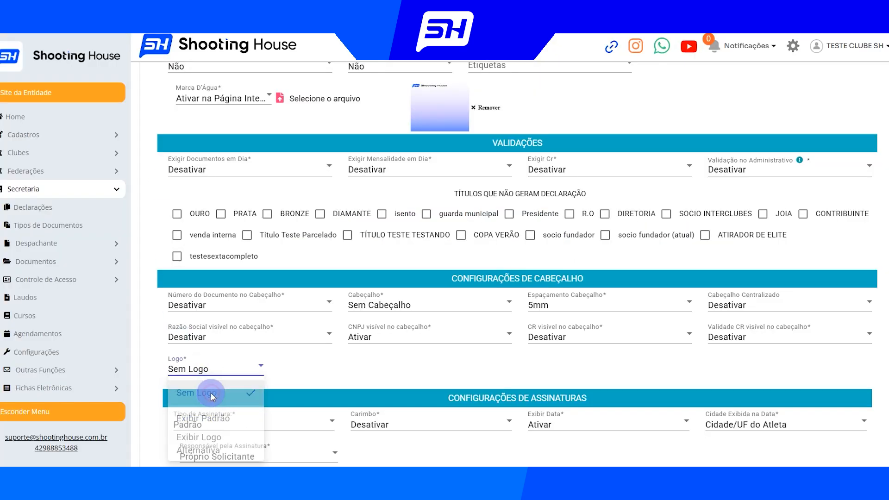
pyautogui.click(540, 305)
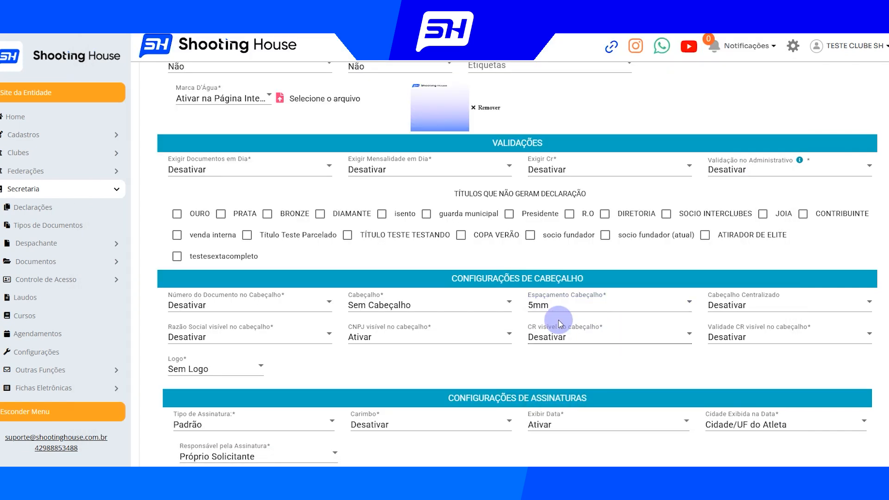
pyautogui.click(561, 315)
pyautogui.click(559, 373)
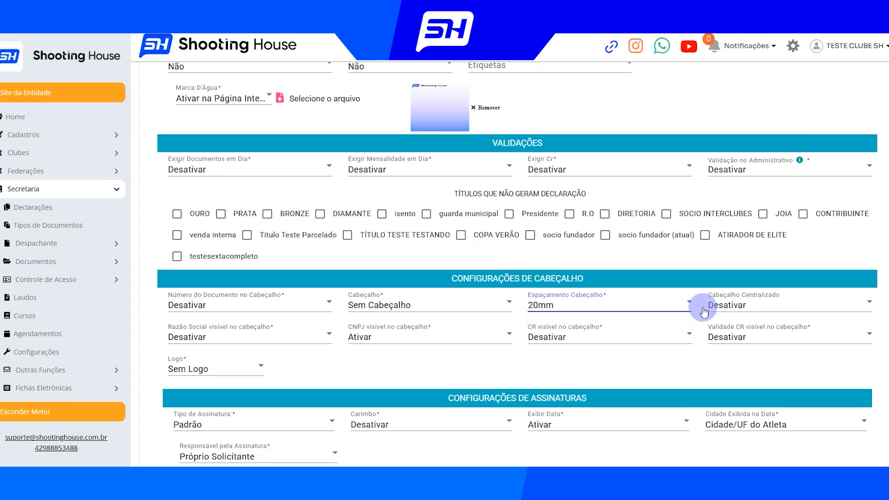
# Continue through the remaining configuration stages to the content editor and save the space rental document type
pyautogui.scroll(-4, 815, 396)
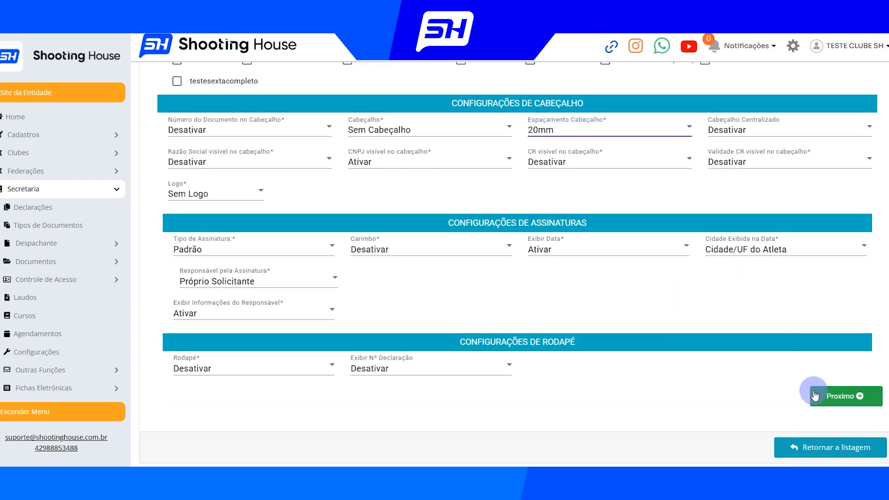
pyautogui.click(815, 396)
pyautogui.scroll(-3, 827, 389)
pyautogui.click(819, 379)
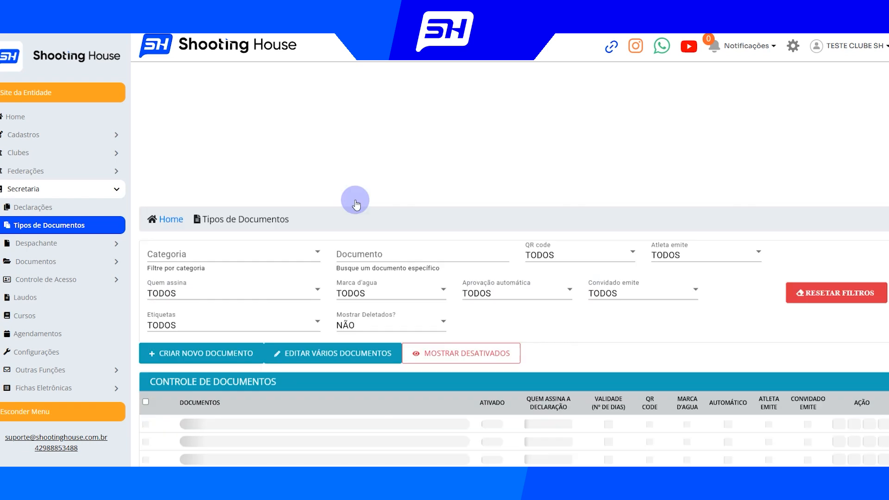
pyautogui.scroll(-4, 278, 176)
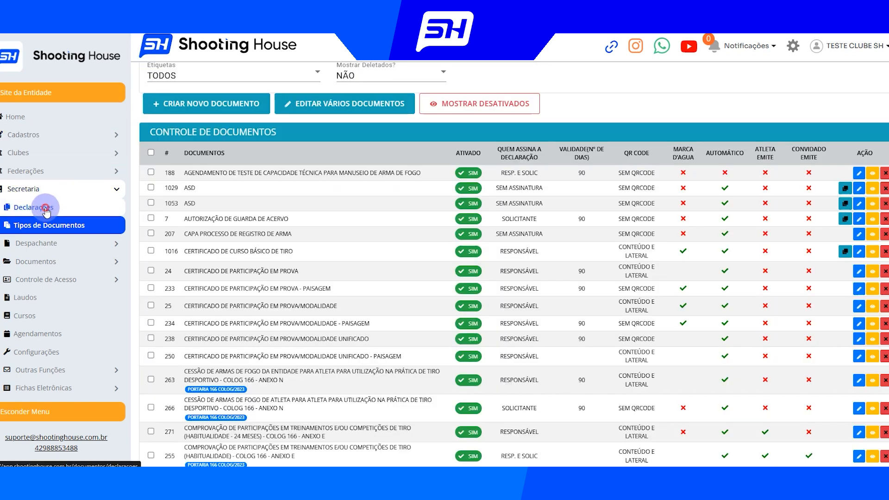
# Open the issued space rental declaration's PDF from the Declarações list and examine its watermark, header spacing and text
pyautogui.click(46, 209)
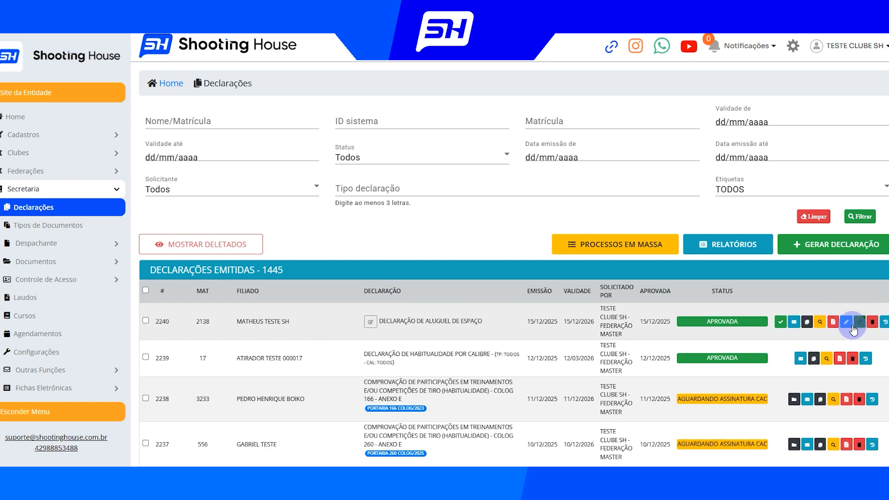
pyautogui.click(847, 324)
pyautogui.click(560, 170)
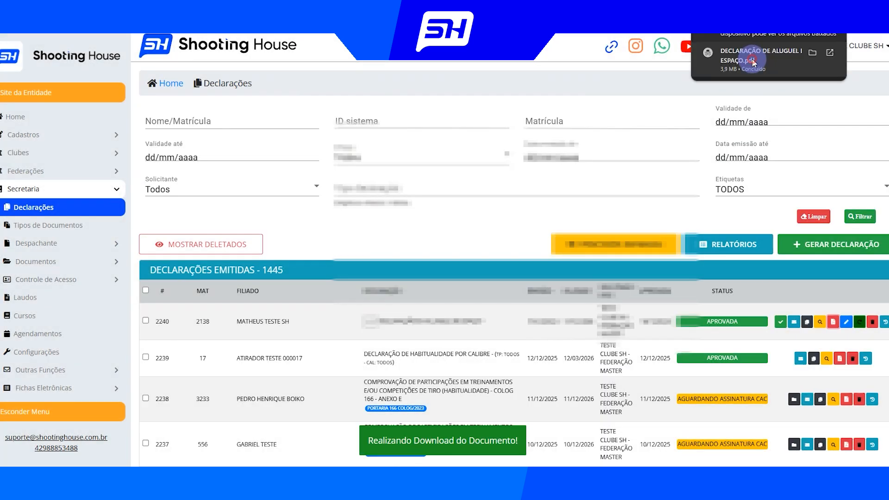
pyautogui.click(748, 64)
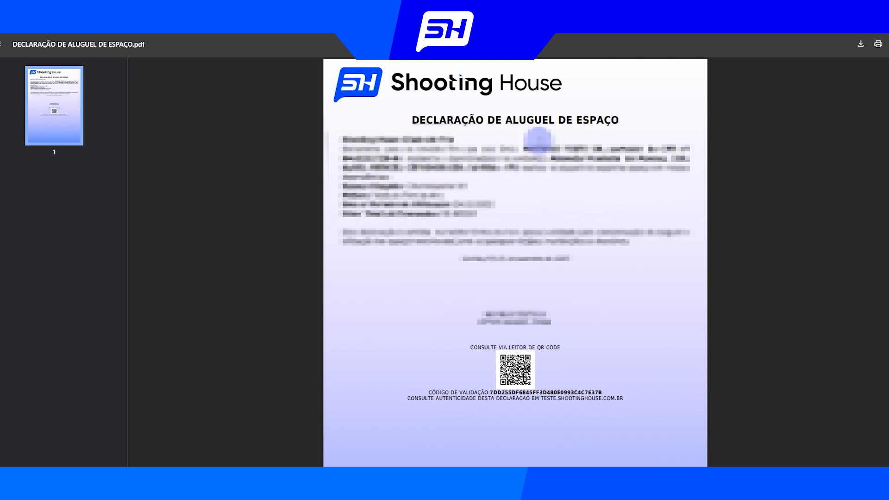
pyautogui.scroll(-3, 552, 188)
pyautogui.scroll(1, 556, 281)
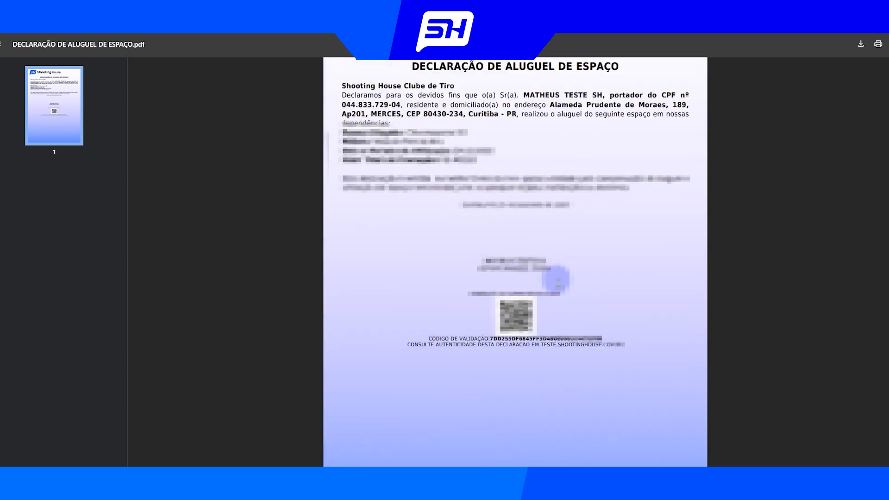
pyautogui.scroll(1, 556, 280)
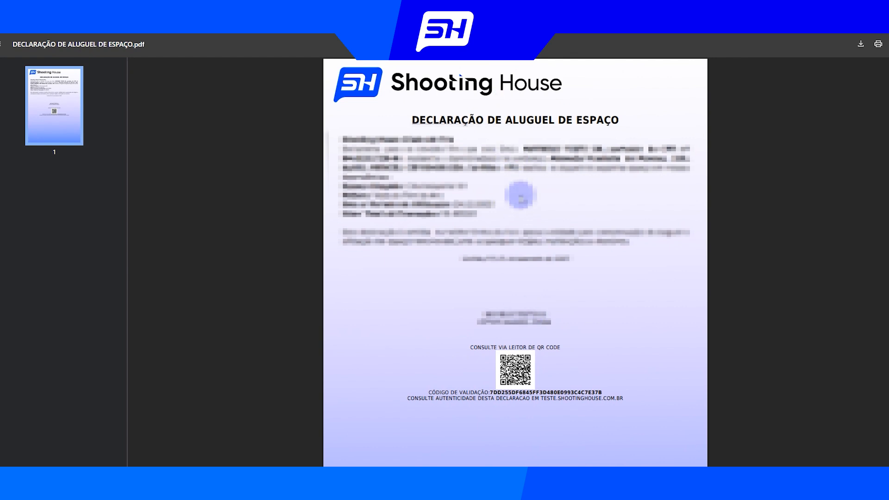